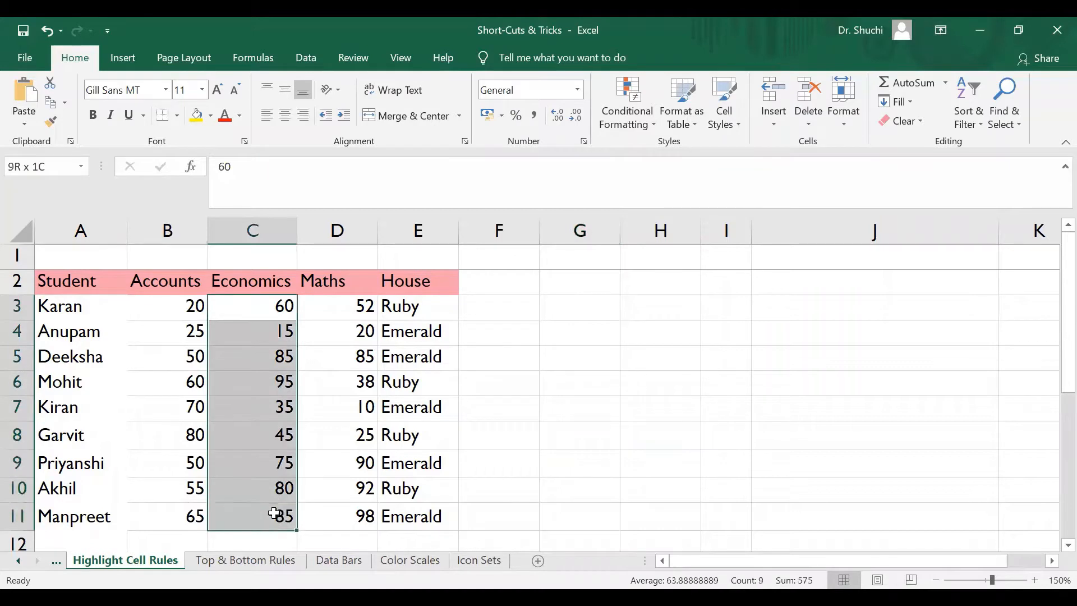
# - Highlight the Economics marks in C3:C11 greater than 40 using a custom format with a yellow fill
pyautogui.click(653, 126)
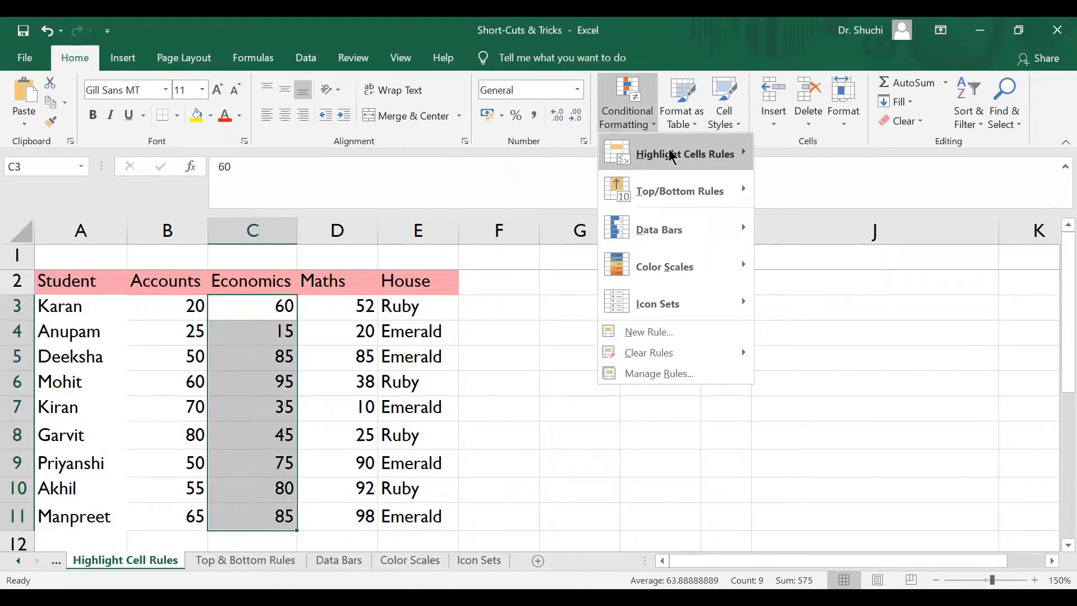
pyautogui.moveTo(700, 165)
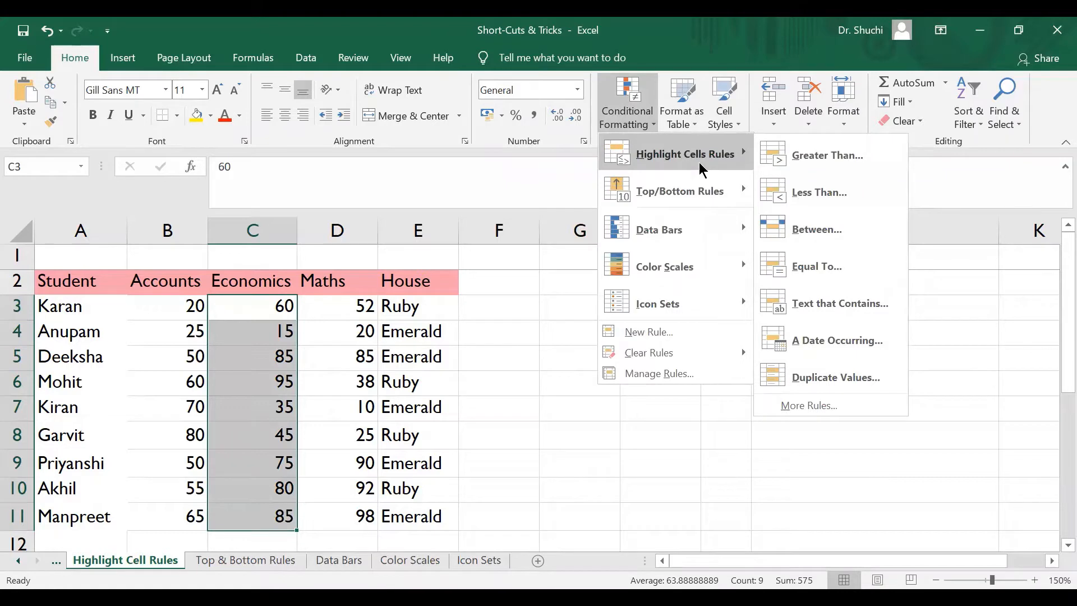
pyautogui.click(870, 163)
pyautogui.write('40')
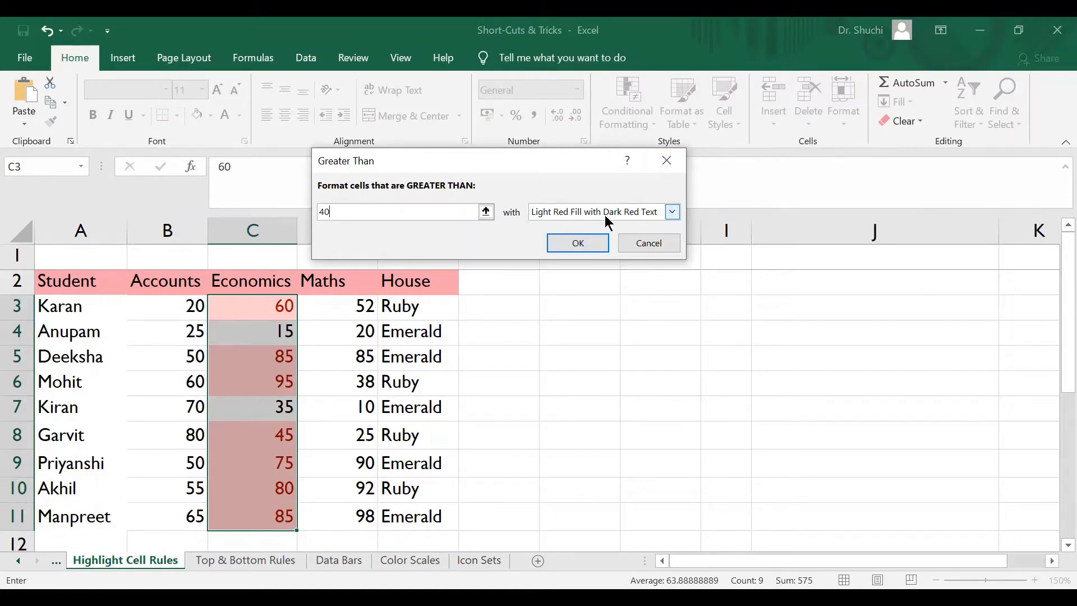
pyautogui.click(672, 213)
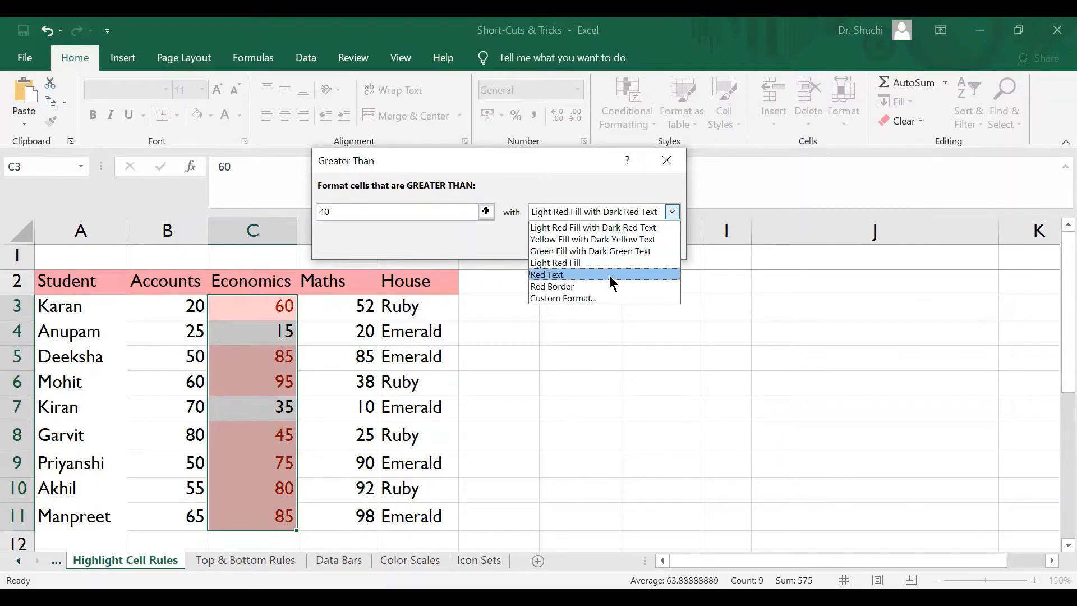
pyautogui.click(604, 299)
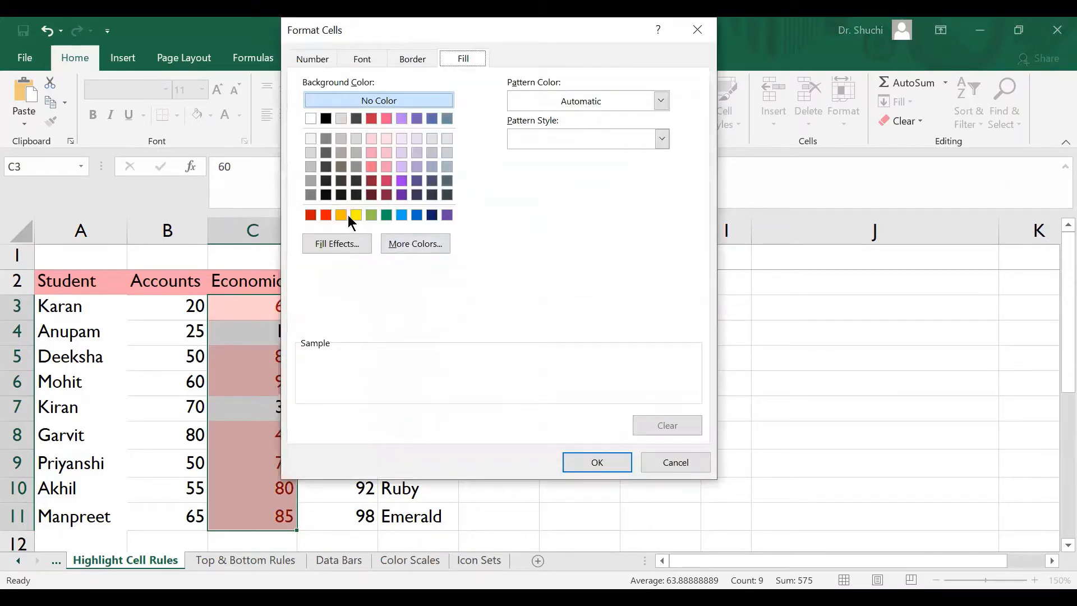
pyautogui.click(355, 215)
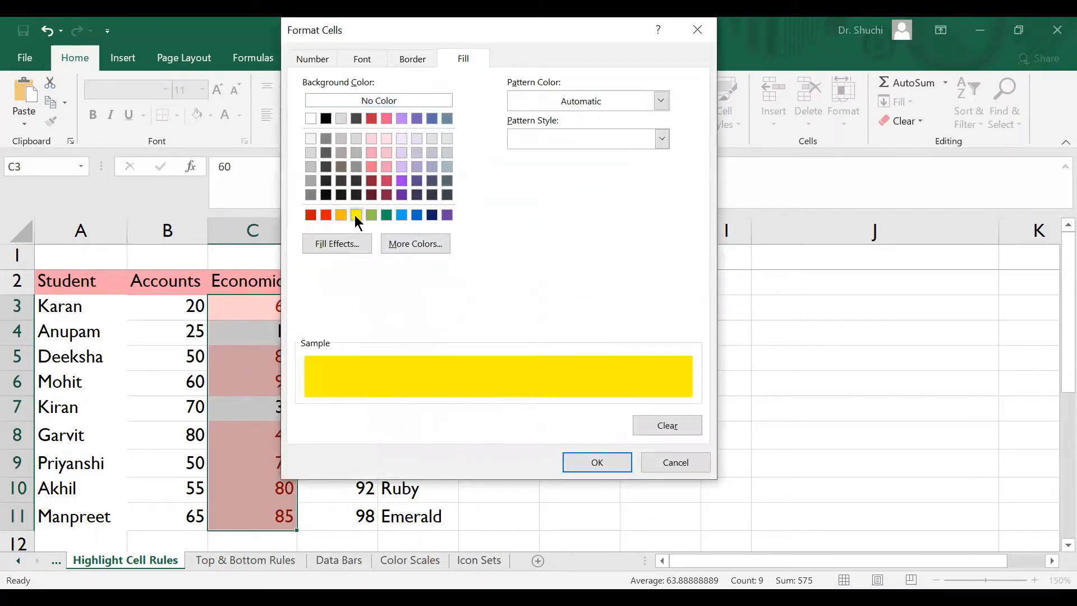
pyautogui.click(595, 469)
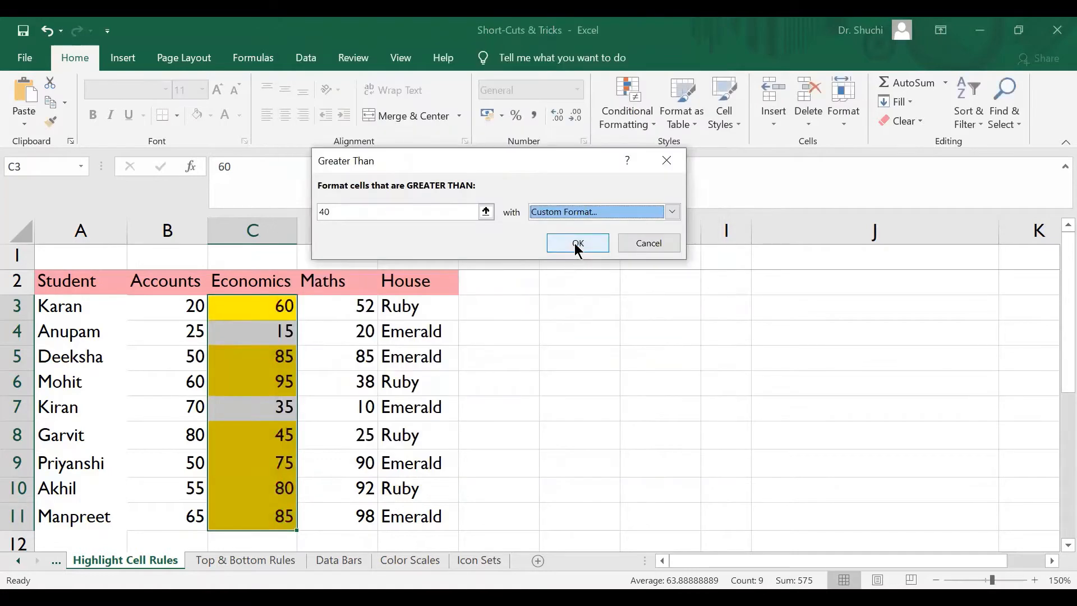
pyautogui.click(578, 248)
pyautogui.click(587, 342)
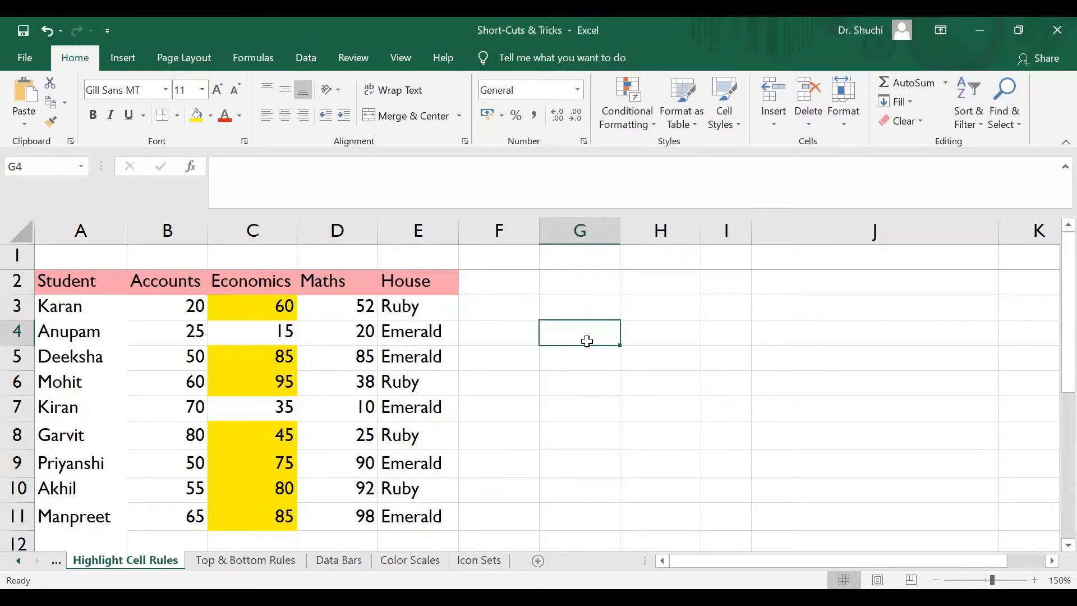
# - Clear the greater-than highlighting rule from the Economics marks in C3:C11 only
pyautogui.click(270, 304)
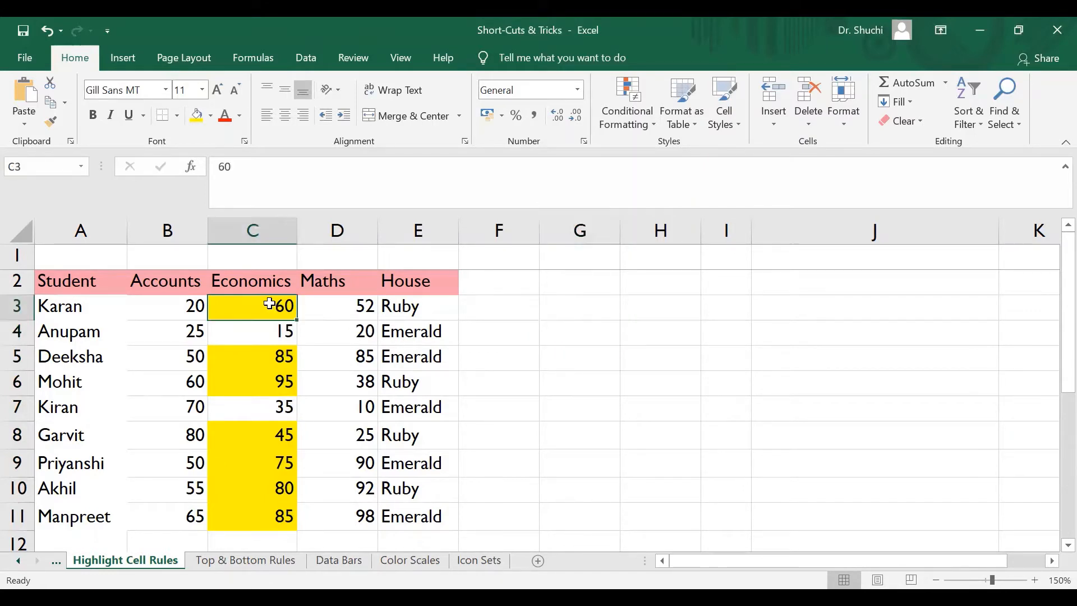
pyautogui.moveTo(270, 303); pyautogui.dragTo(266, 511)
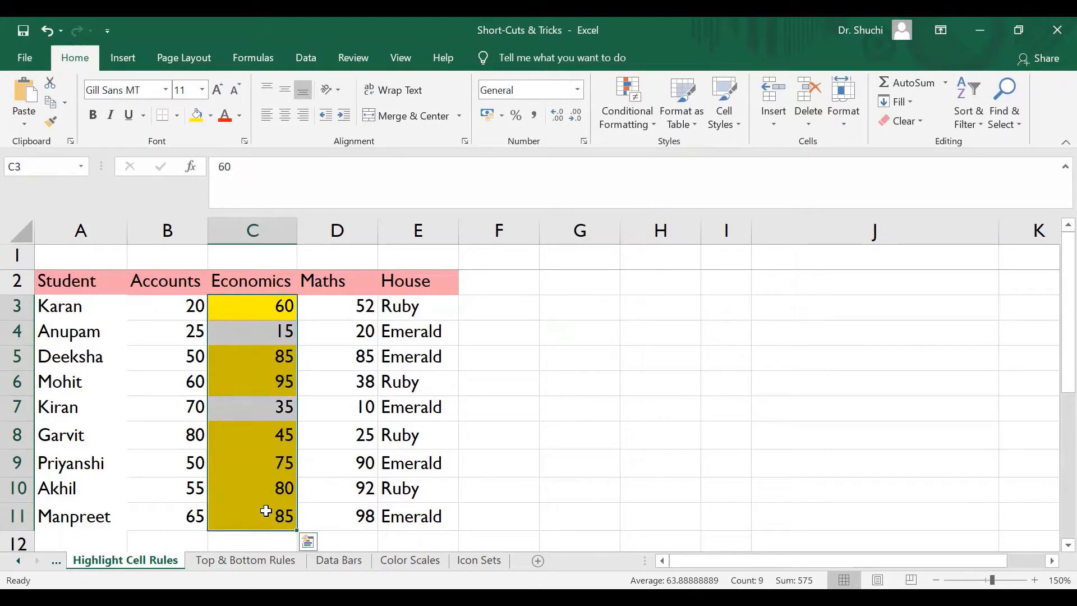
pyautogui.click(651, 126)
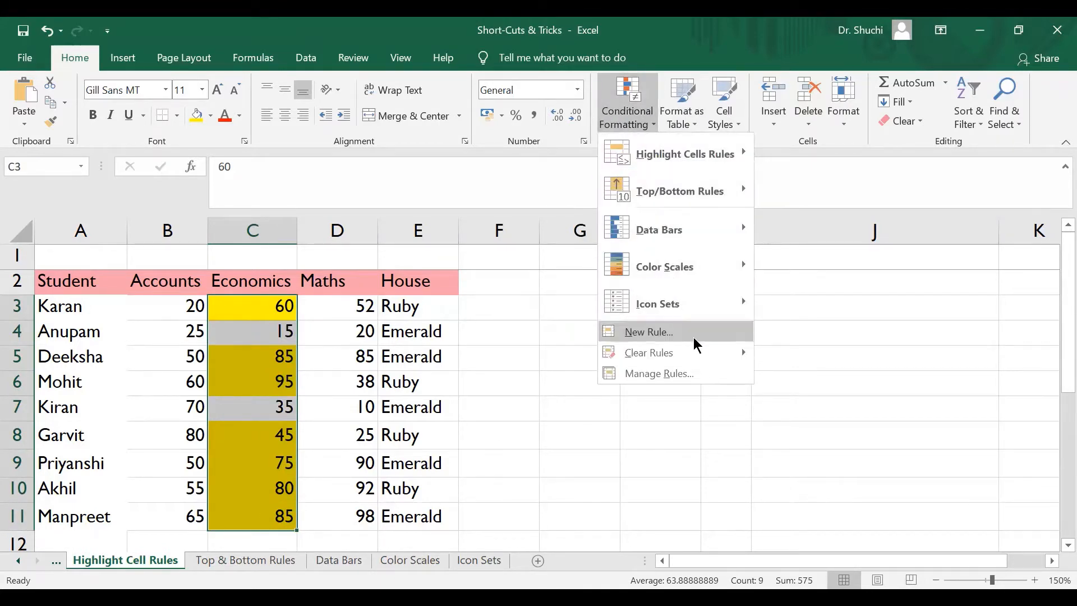
pyautogui.moveTo(749, 352)
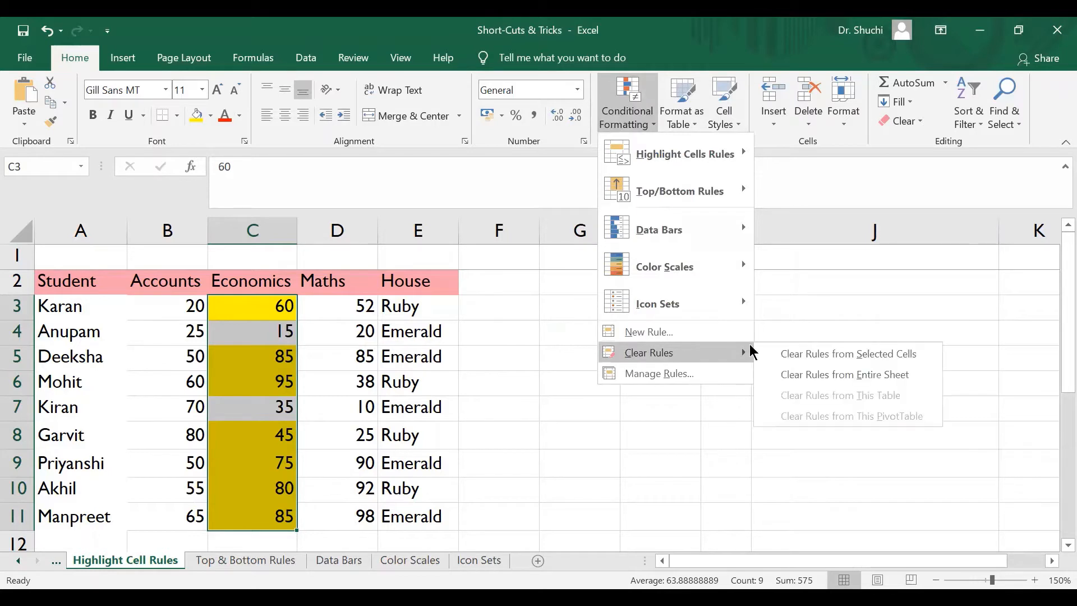
pyautogui.click(778, 355)
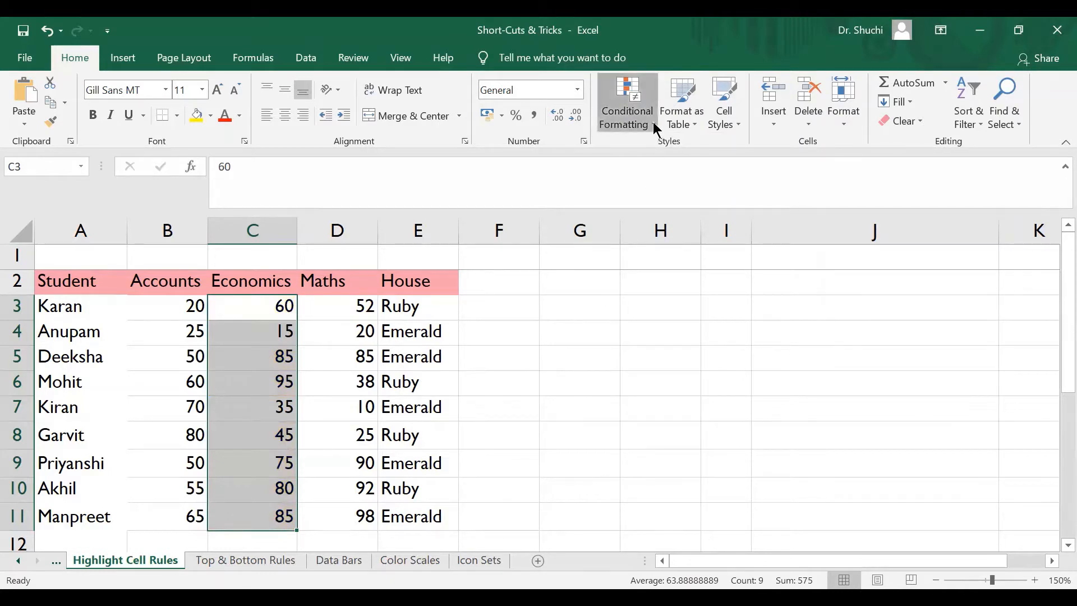
# - Format the top 10% of the Economics marks in C3:C11 using a custom format with a light blue fill
pyautogui.click(627, 116)
pyautogui.moveTo(686, 194)
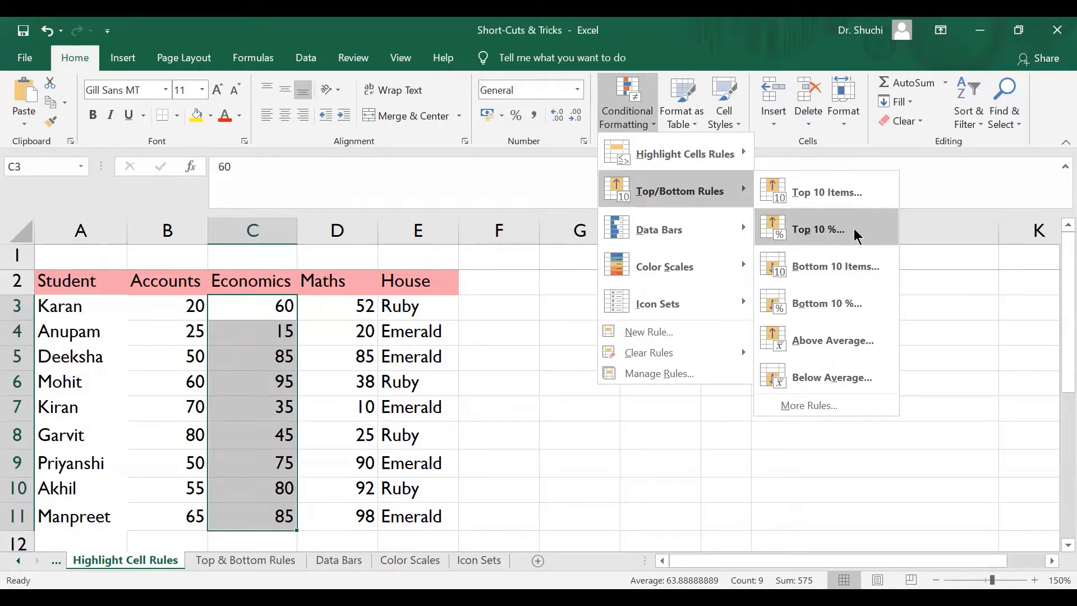
pyautogui.click(819, 230)
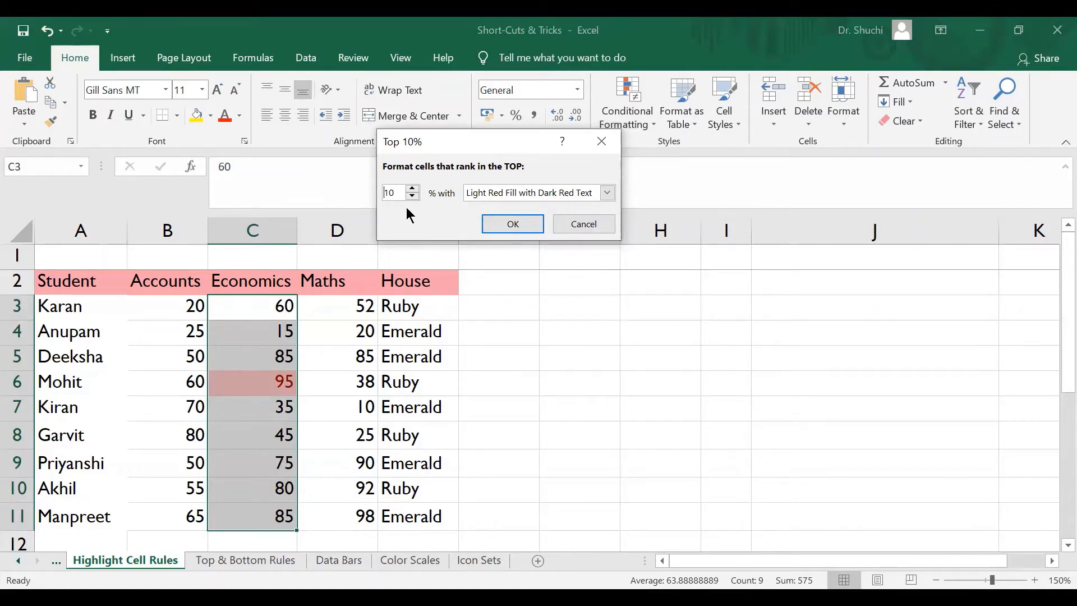
pyautogui.click(608, 193)
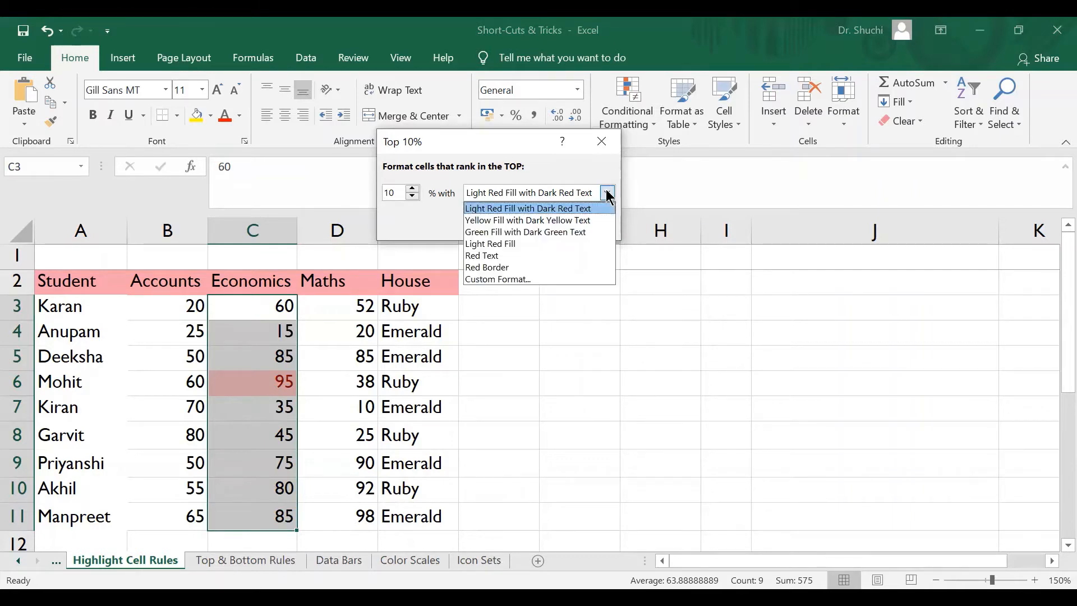
pyautogui.click(550, 279)
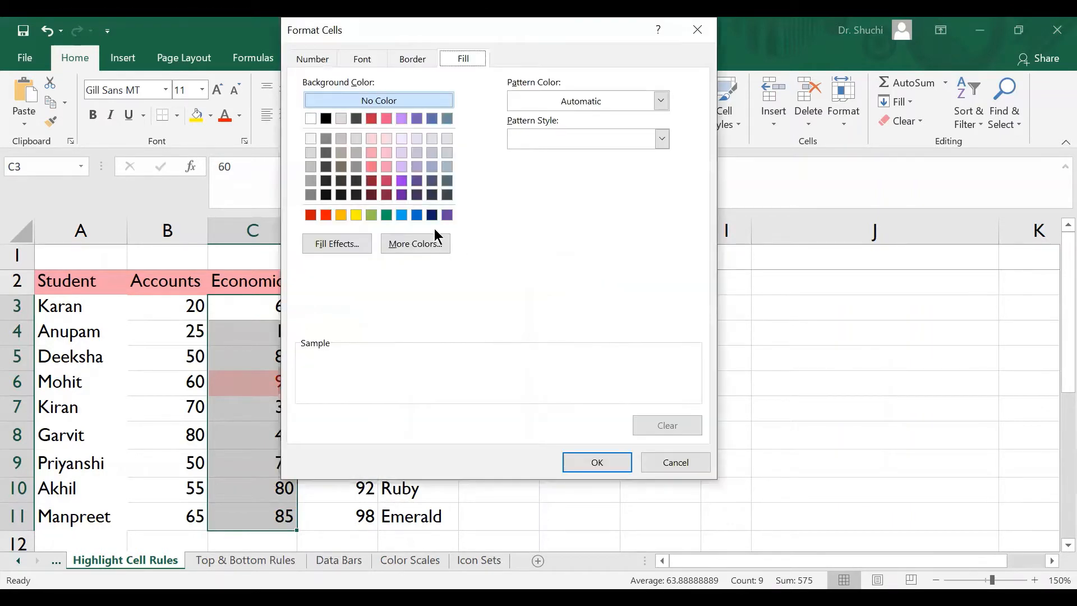
pyautogui.click(402, 214)
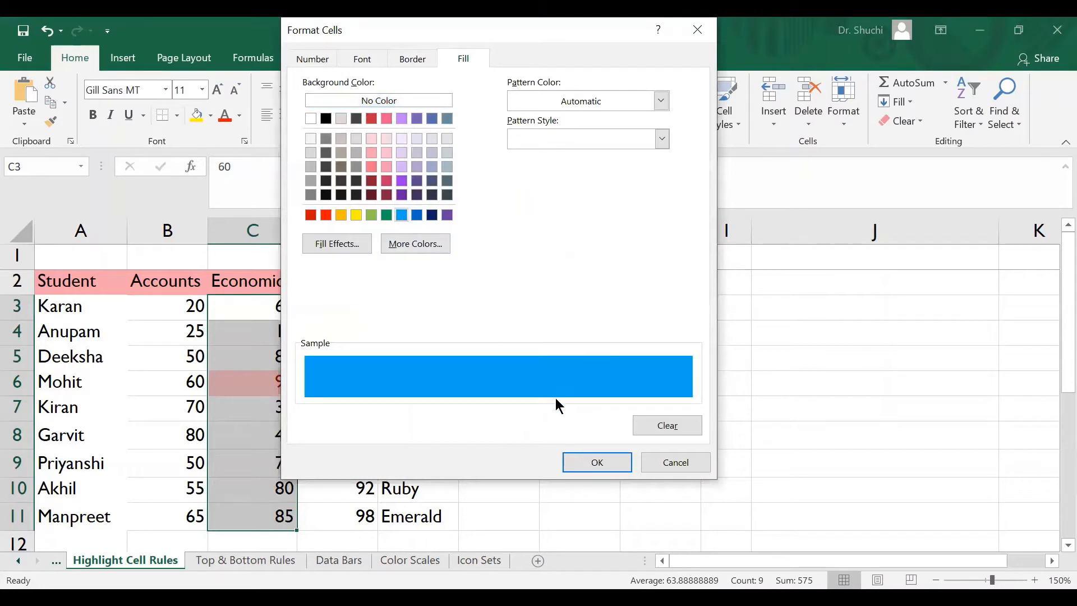
pyautogui.click(598, 464)
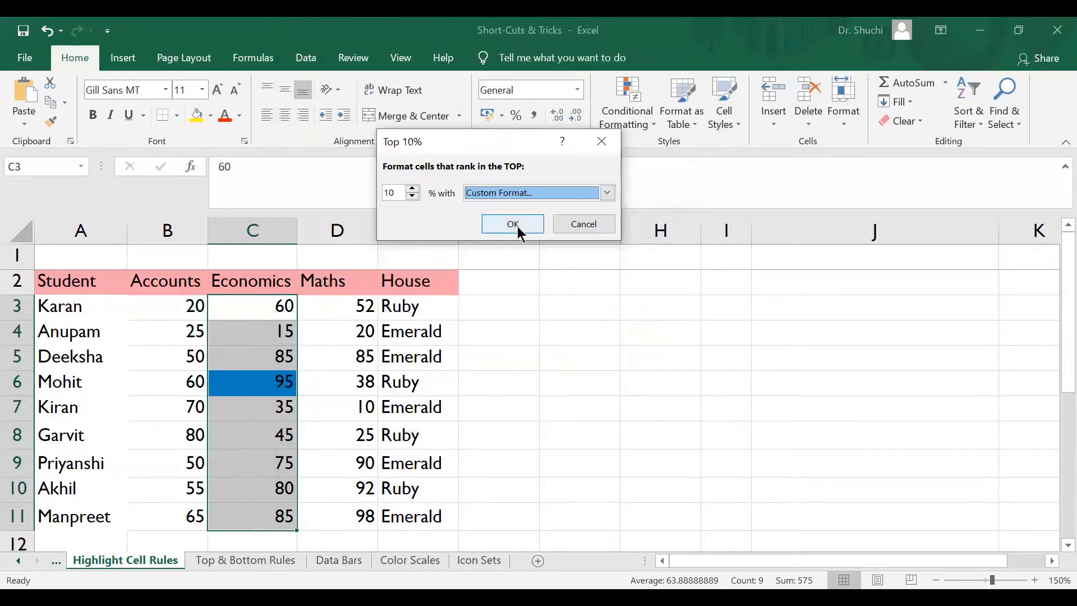
pyautogui.click(512, 224)
pyautogui.click(467, 438)
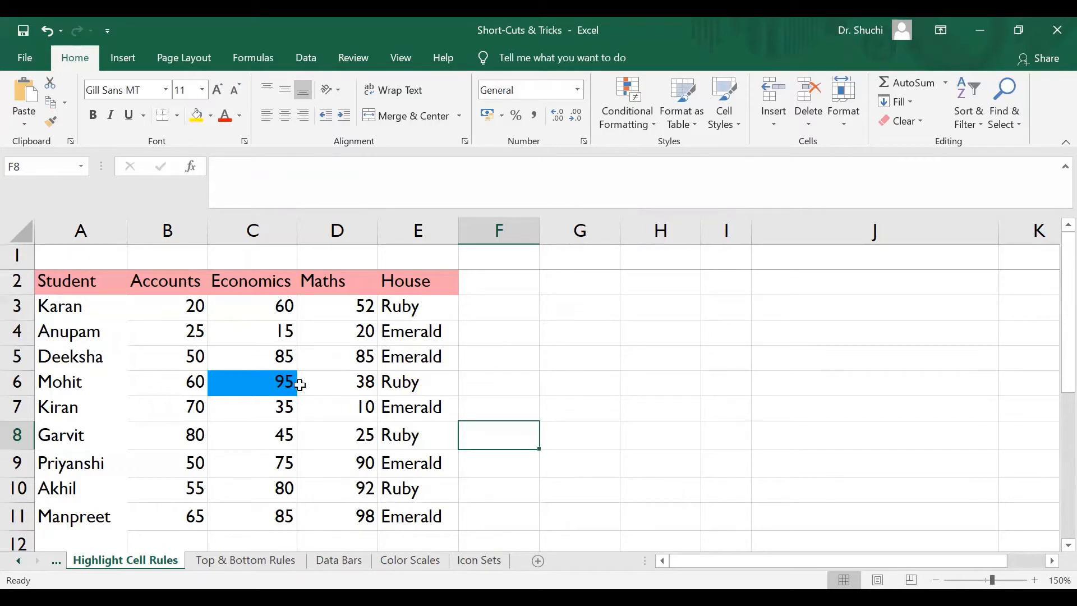
# - Clear the top 10% rule from the Economics marks in C3:C11 only
pyautogui.moveTo(270, 311); pyautogui.dragTo(278, 513)
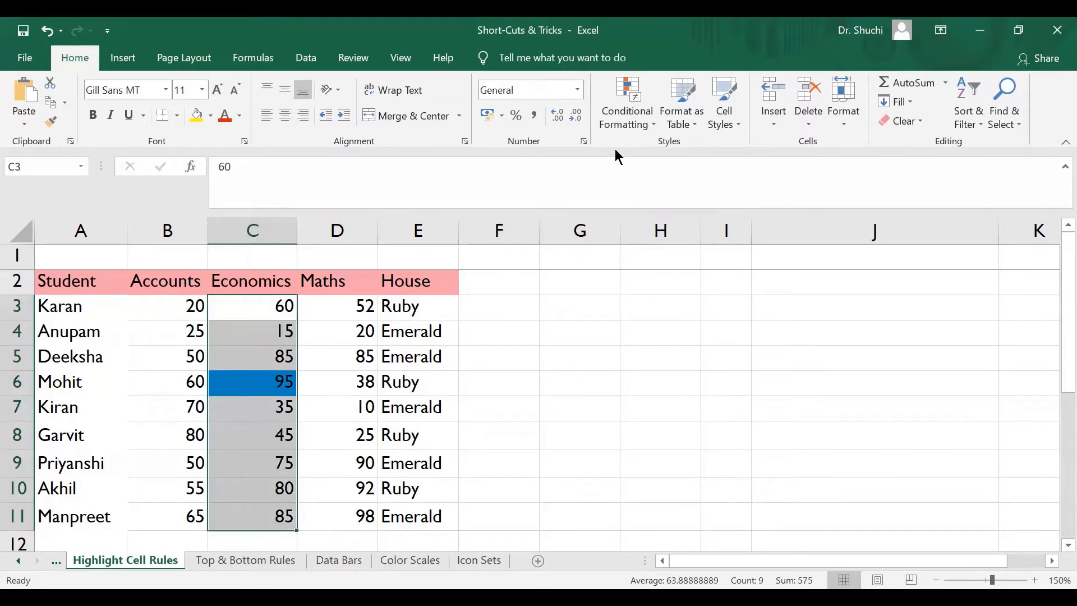
pyautogui.click(650, 124)
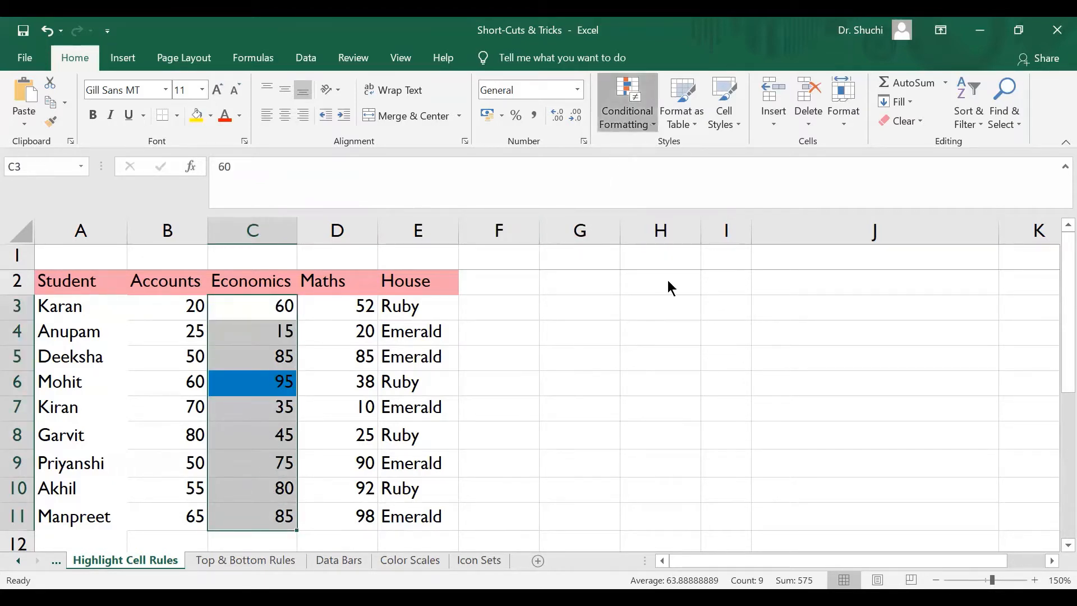
pyautogui.moveTo(729, 353)
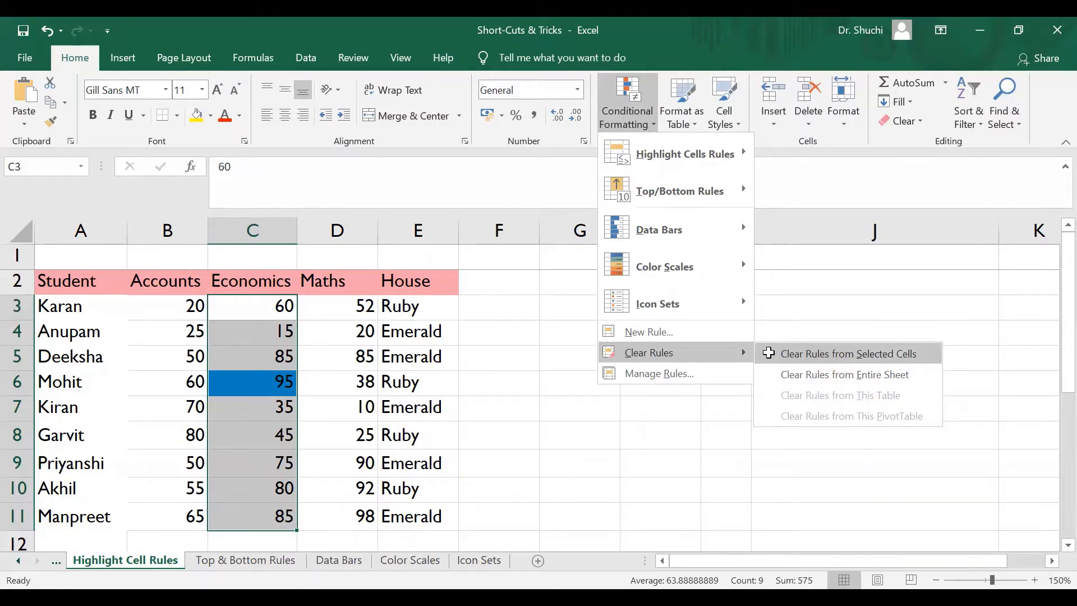
pyautogui.click(770, 355)
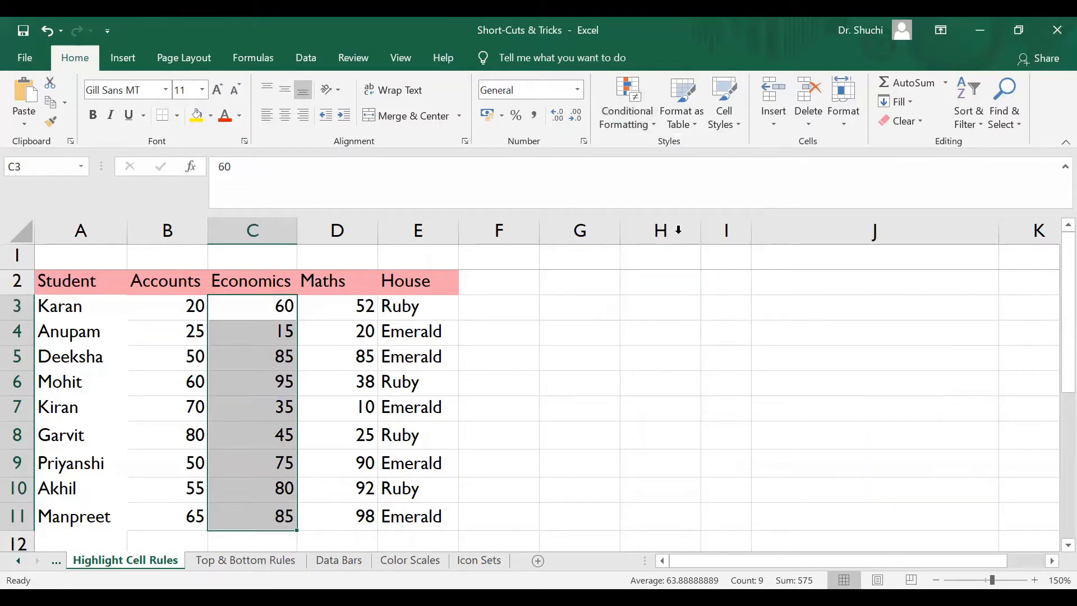
# - Add pink gradient-fill data bars to the Economics marks in C3:C11
pyautogui.click(652, 119)
pyautogui.moveTo(706, 237)
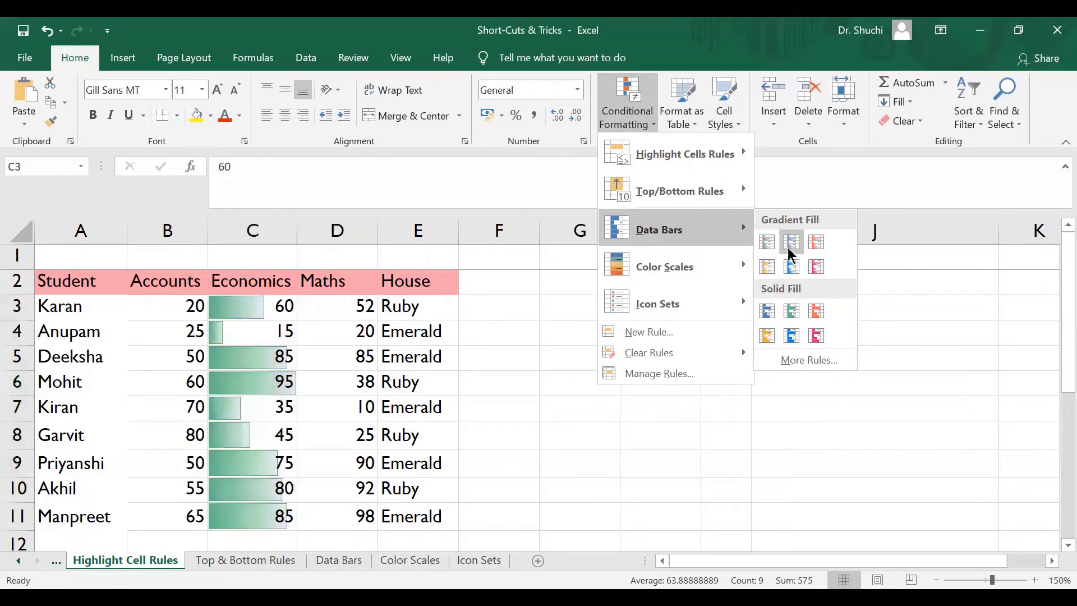
pyautogui.click(817, 271)
pyautogui.click(661, 355)
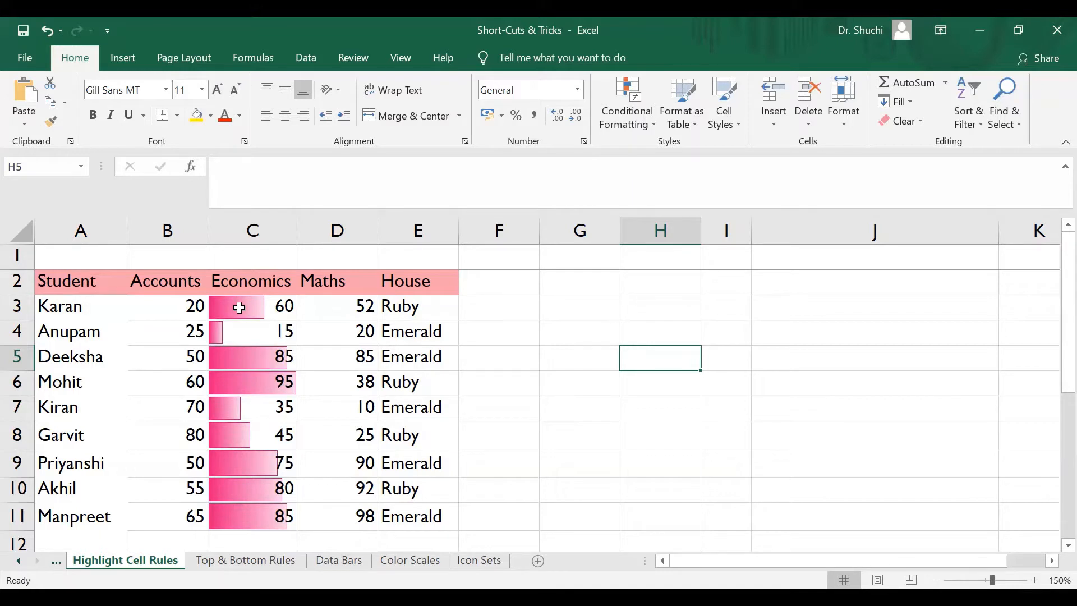
# - Clear the data bars from the Economics marks in C3:C11 only
pyautogui.moveTo(239, 307); pyautogui.dragTo(272, 520)
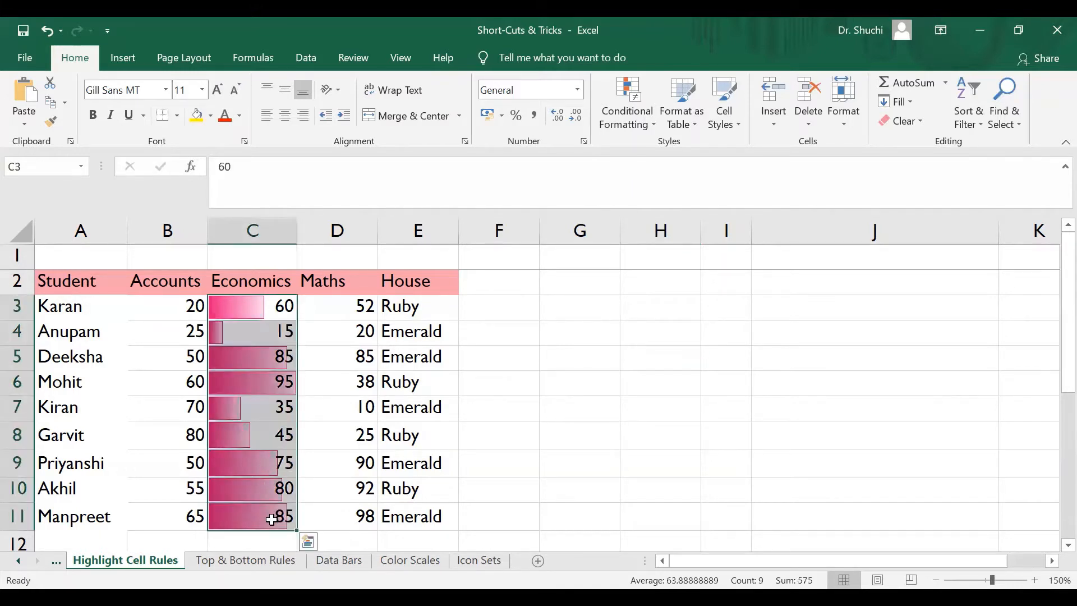
pyautogui.click(653, 114)
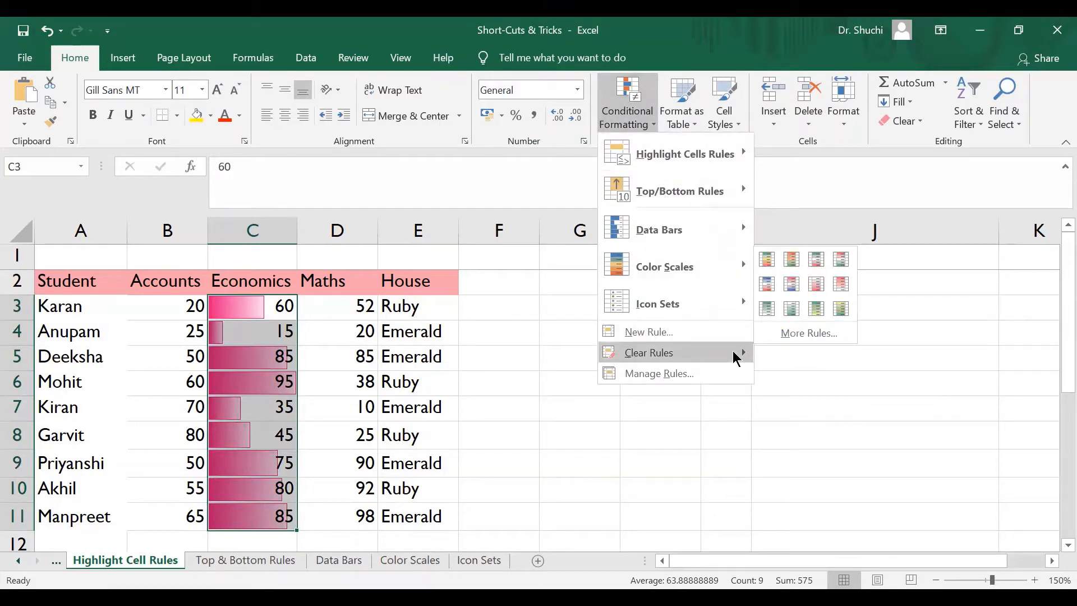
pyautogui.click(798, 355)
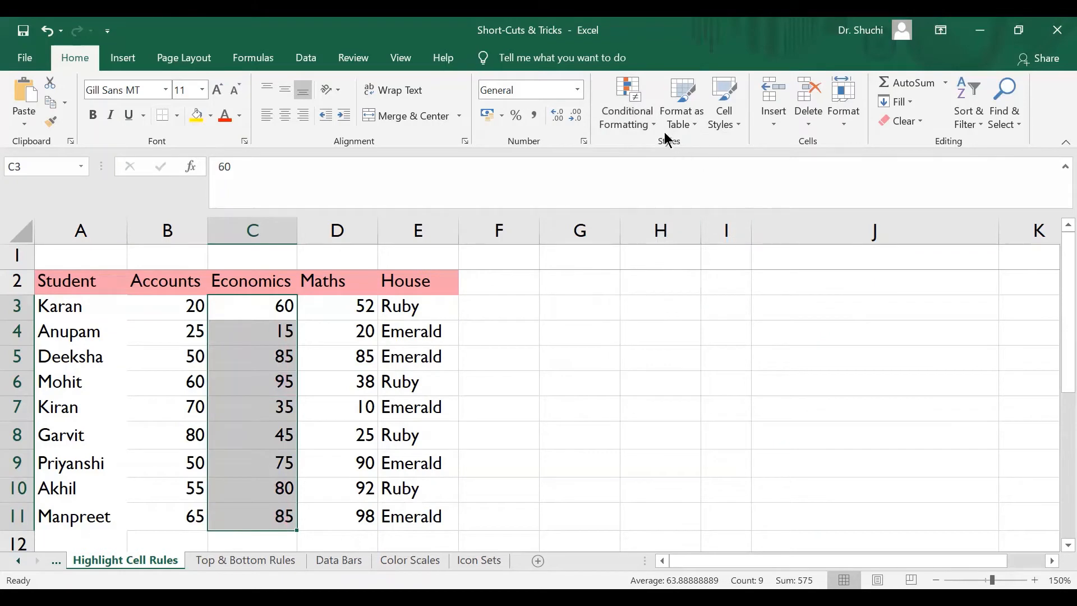
# - Apply the Green-Yellow-Red color scale to the Economics marks in C3:C11
pyautogui.click(652, 119)
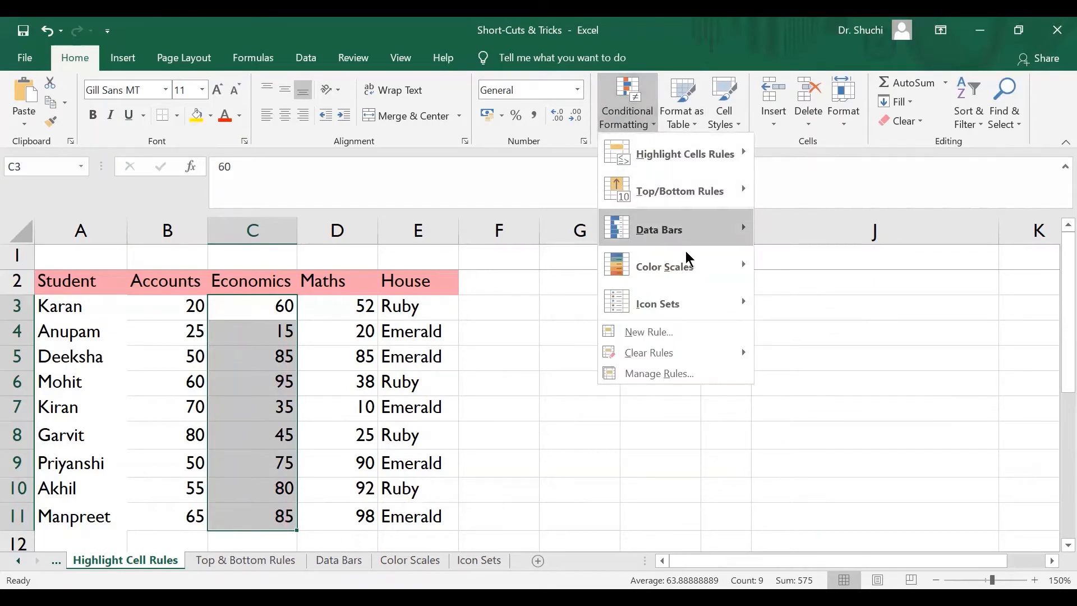
pyautogui.moveTo(704, 265)
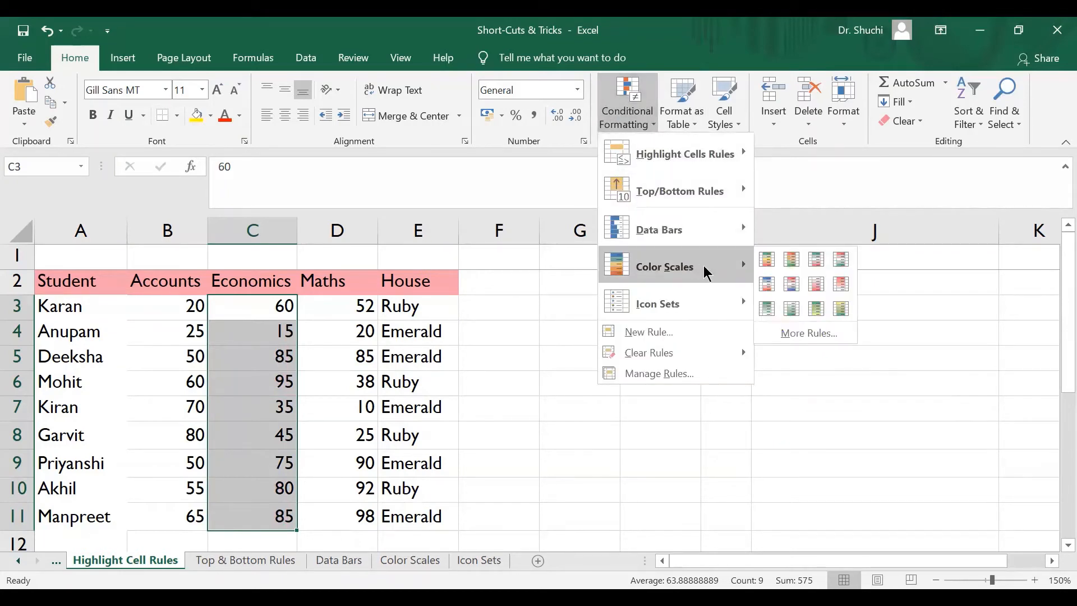
pyautogui.click(769, 261)
pyautogui.click(653, 358)
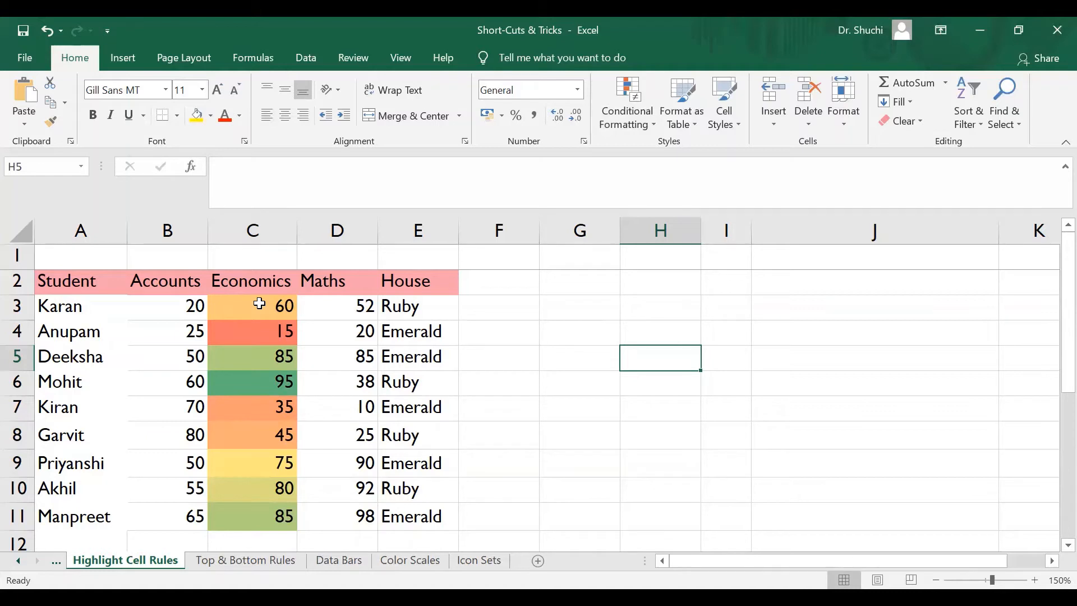
# - Clear the color scale from the Economics marks in C3:C11 only
pyautogui.moveTo(259, 303); pyautogui.dragTo(277, 511)
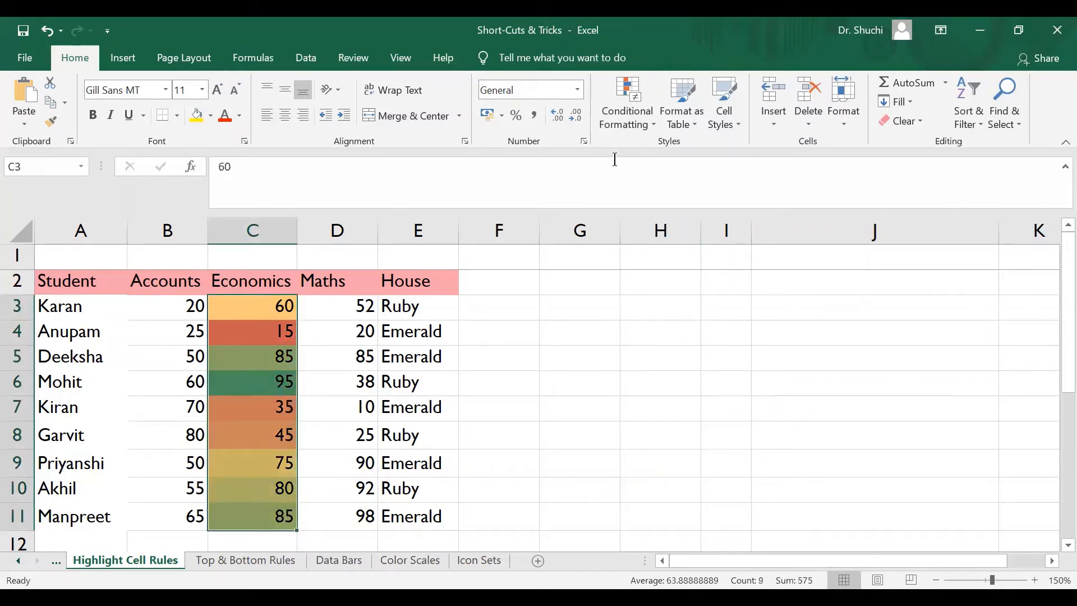
pyautogui.click(650, 124)
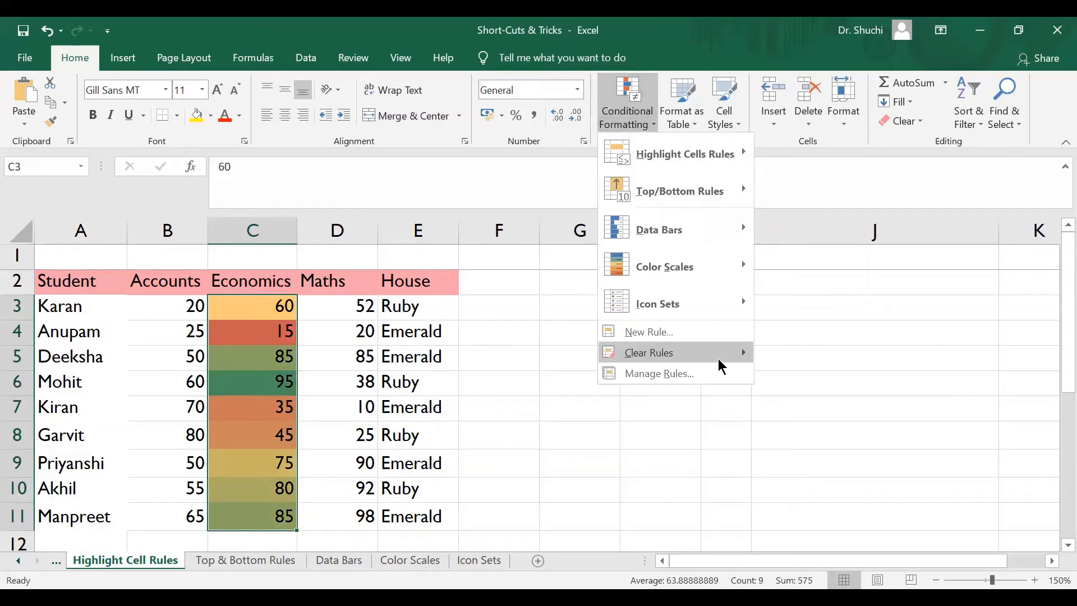
pyautogui.moveTo(718, 359)
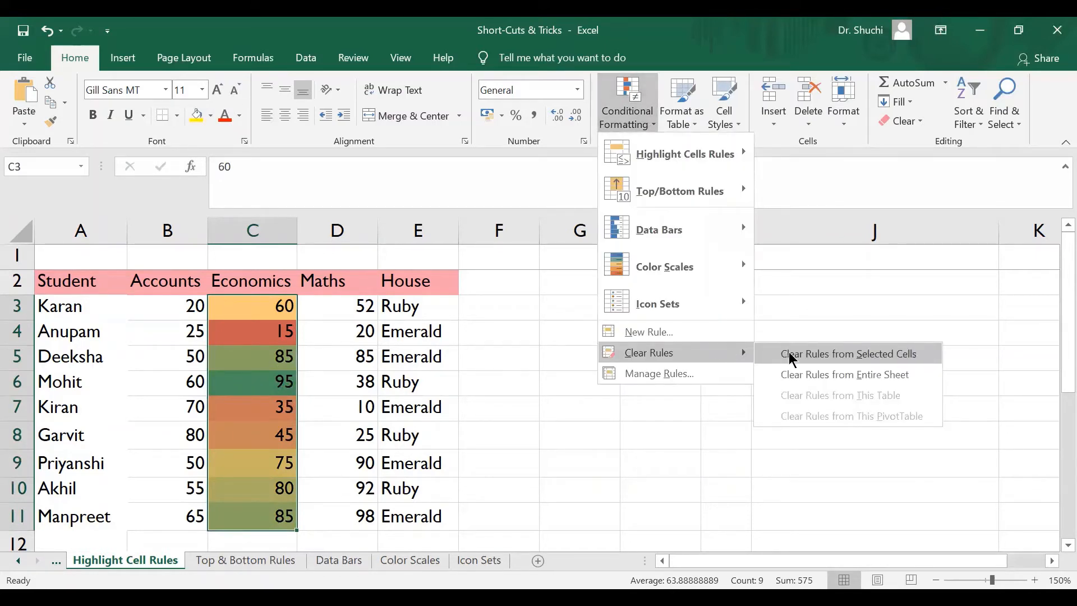
pyautogui.click(791, 359)
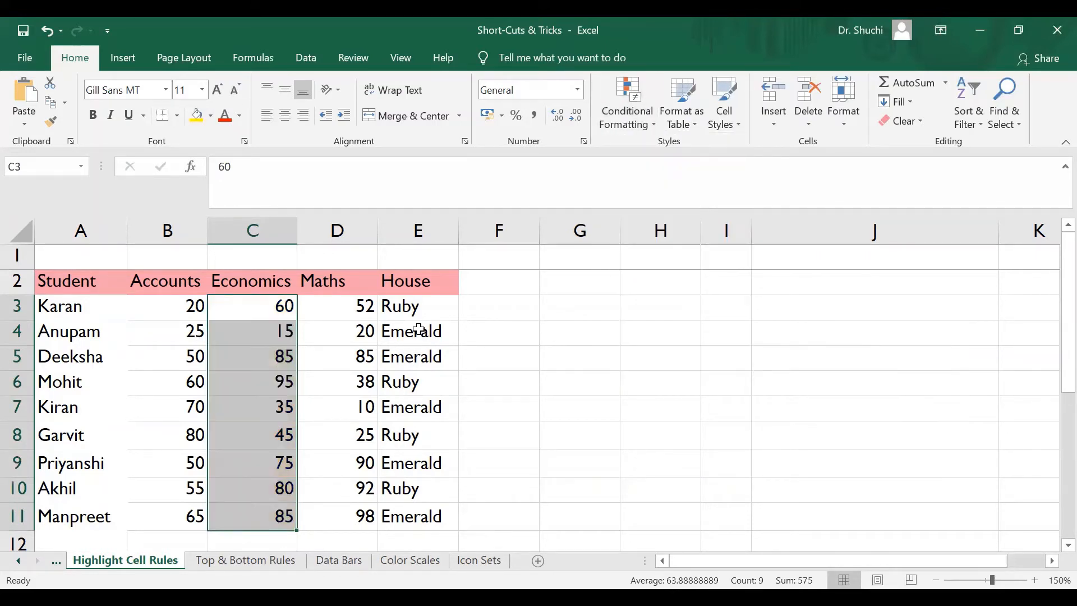
# - Apply the uncircled check, exclamation and cross indicator icon set to the Economics marks in C3:C11
pyautogui.click(657, 115)
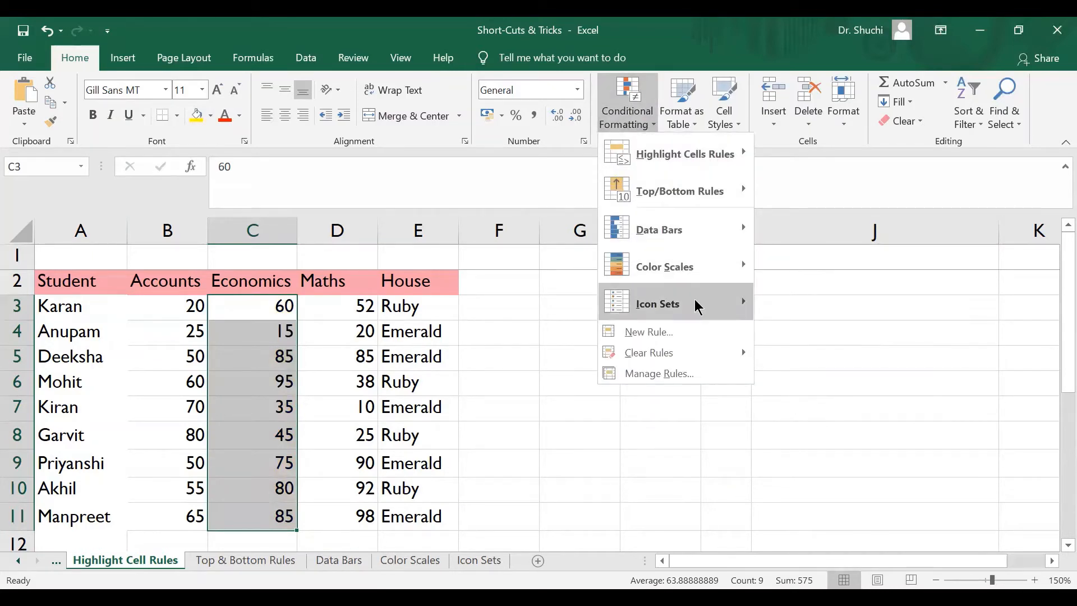
pyautogui.moveTo(696, 307)
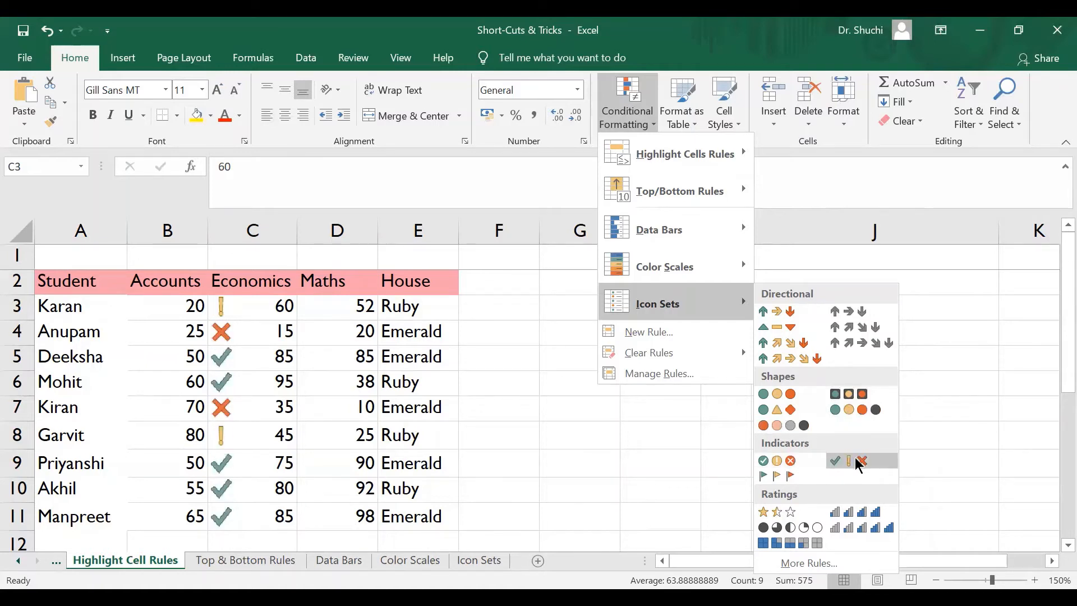
pyautogui.click(565, 380)
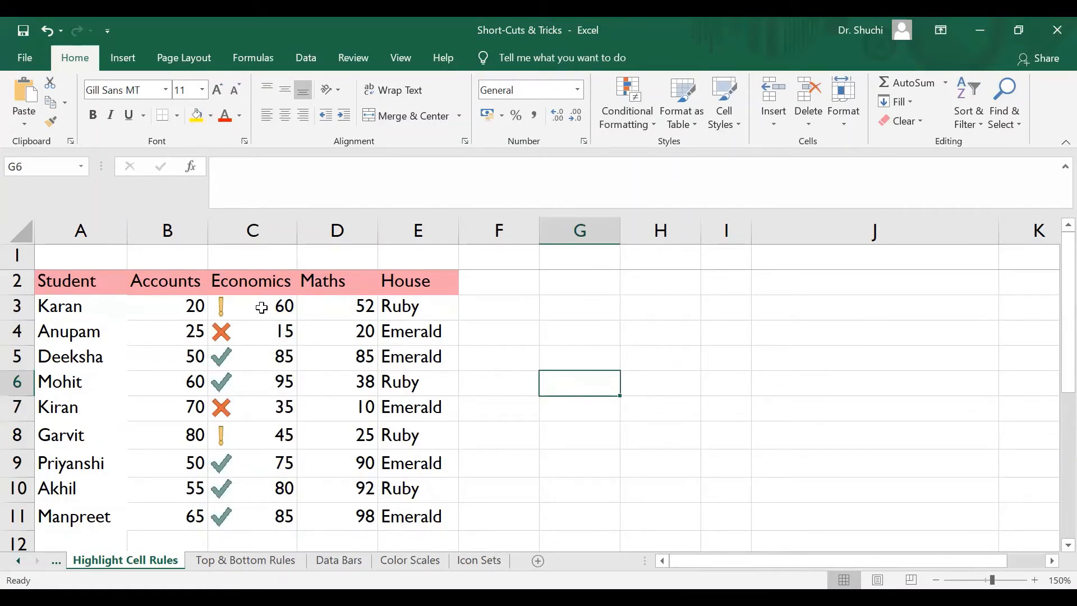
# - Clear the icon set from the Economics marks in C3:C11 only
pyautogui.moveTo(261, 310); pyautogui.dragTo(266, 516)
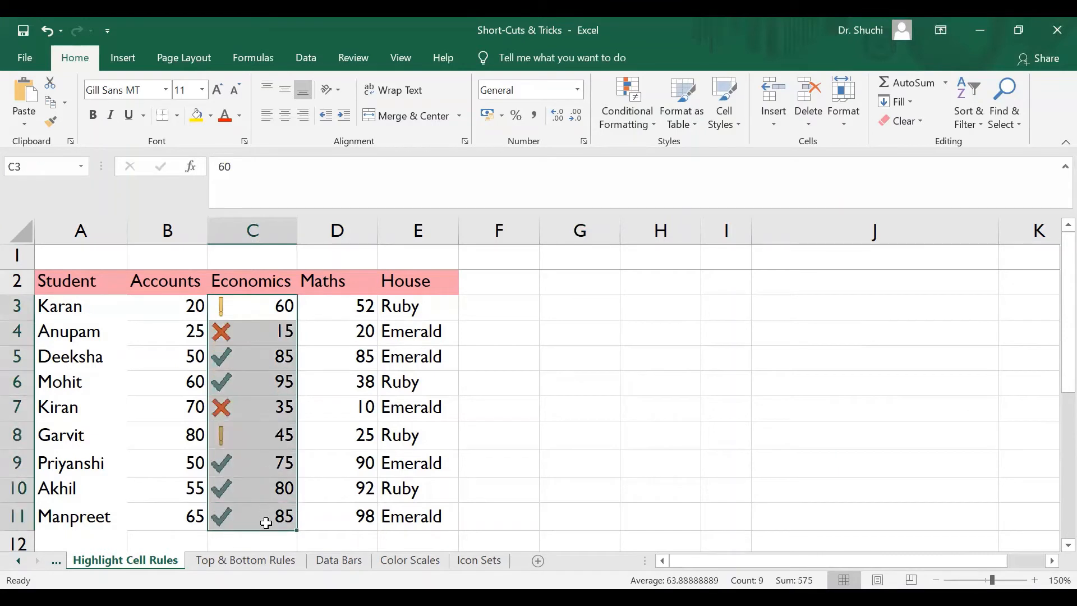
pyautogui.click(654, 113)
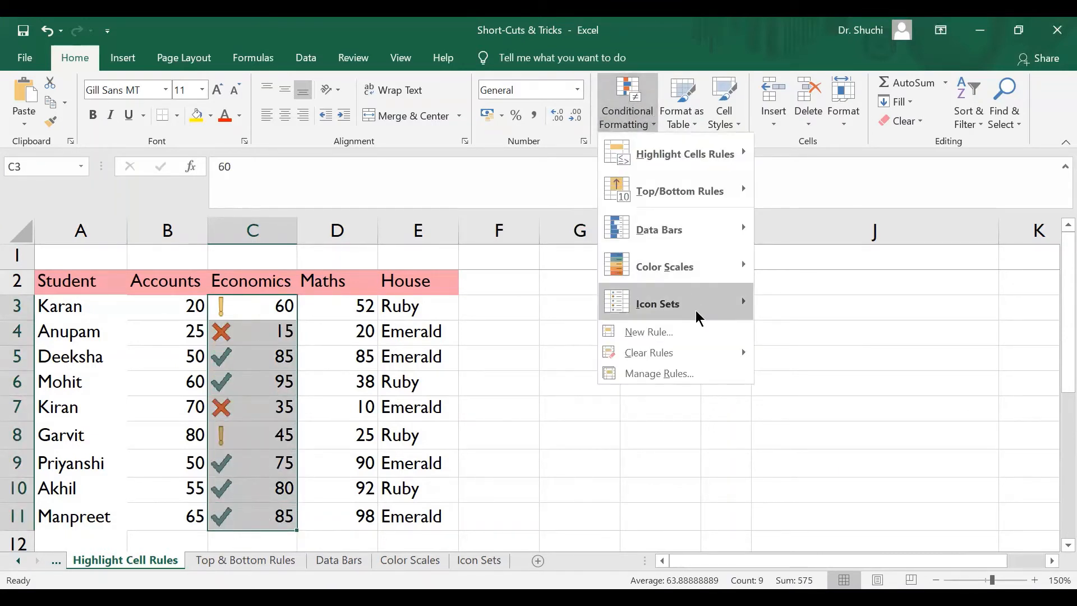
pyautogui.moveTo(730, 352)
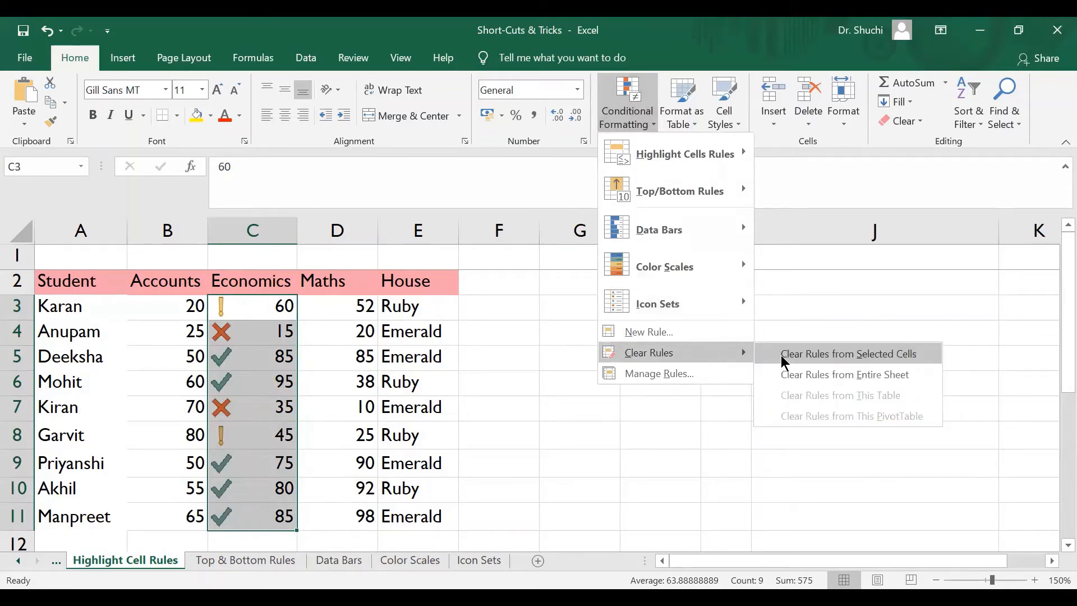
pyautogui.click(781, 355)
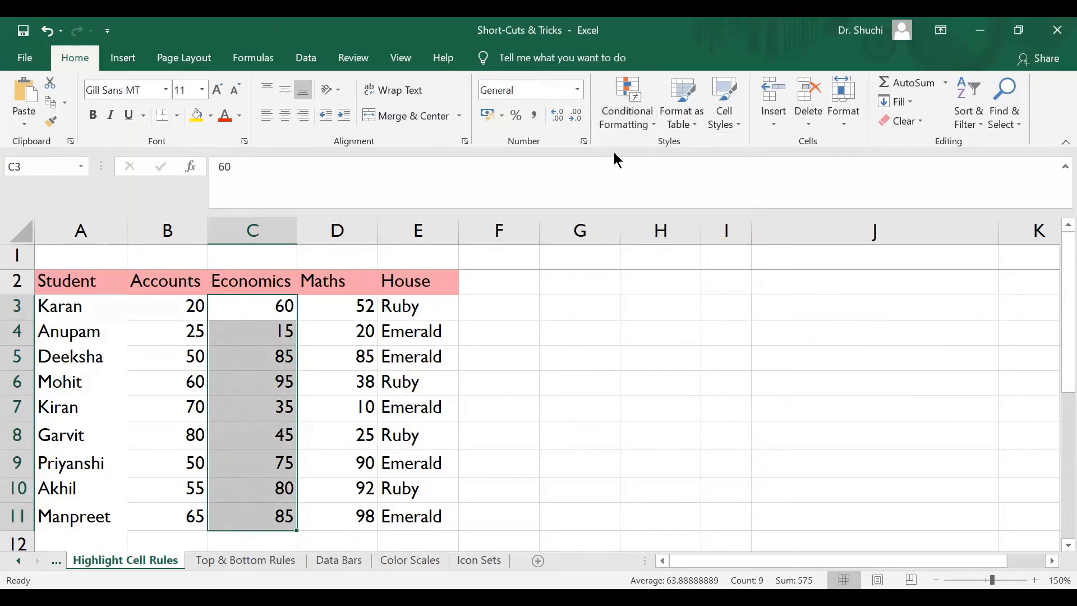
# - Start a new formula-based formatting rule for the Economics marks in C3:C11 with the formula =$C3>50
pyautogui.click(645, 131)
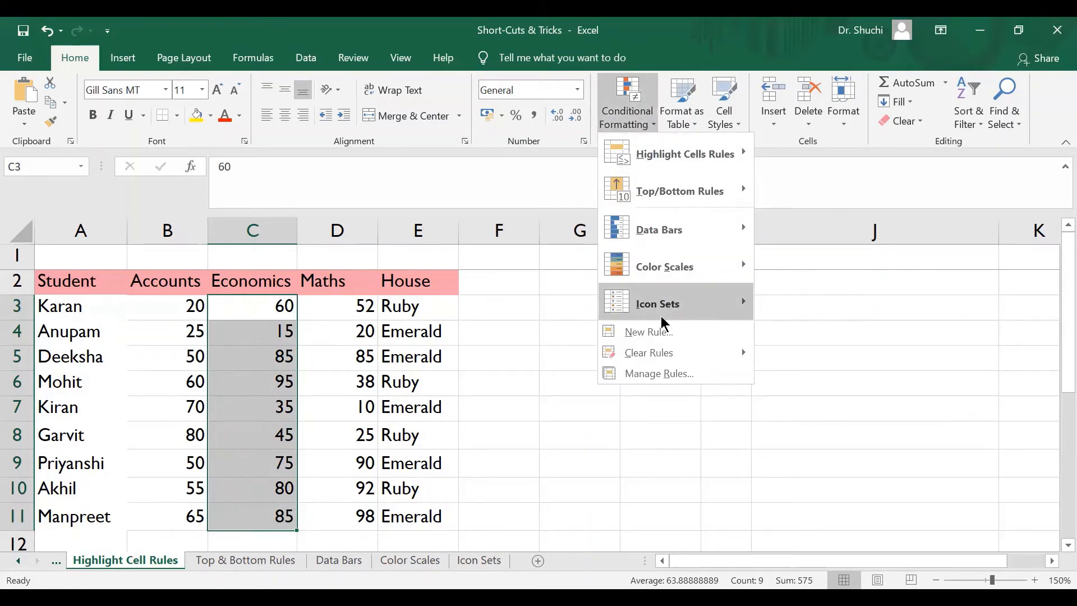
pyautogui.click(651, 332)
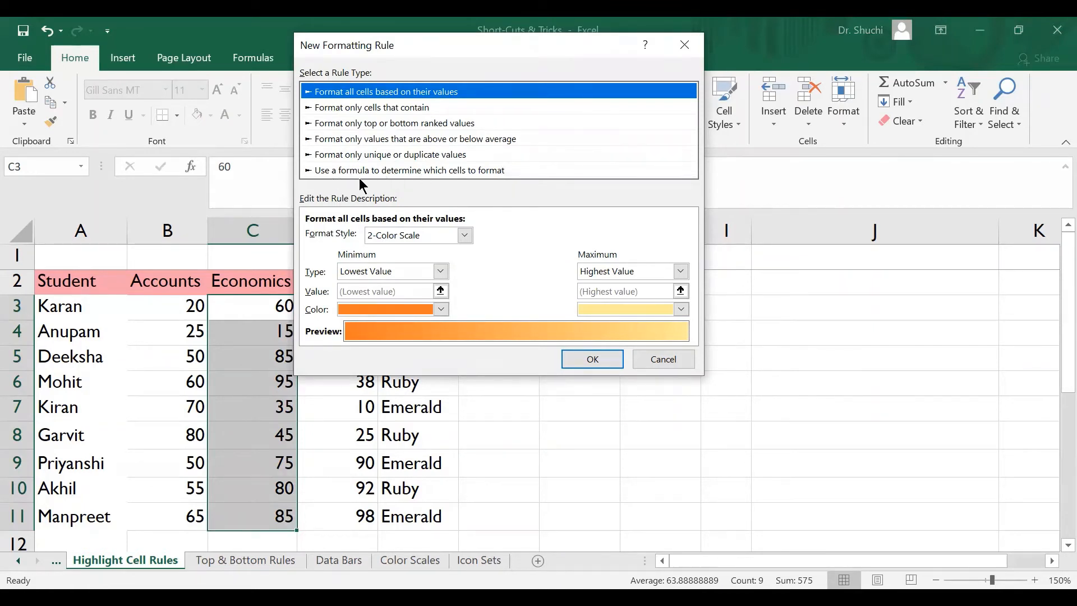
pyautogui.click(507, 169)
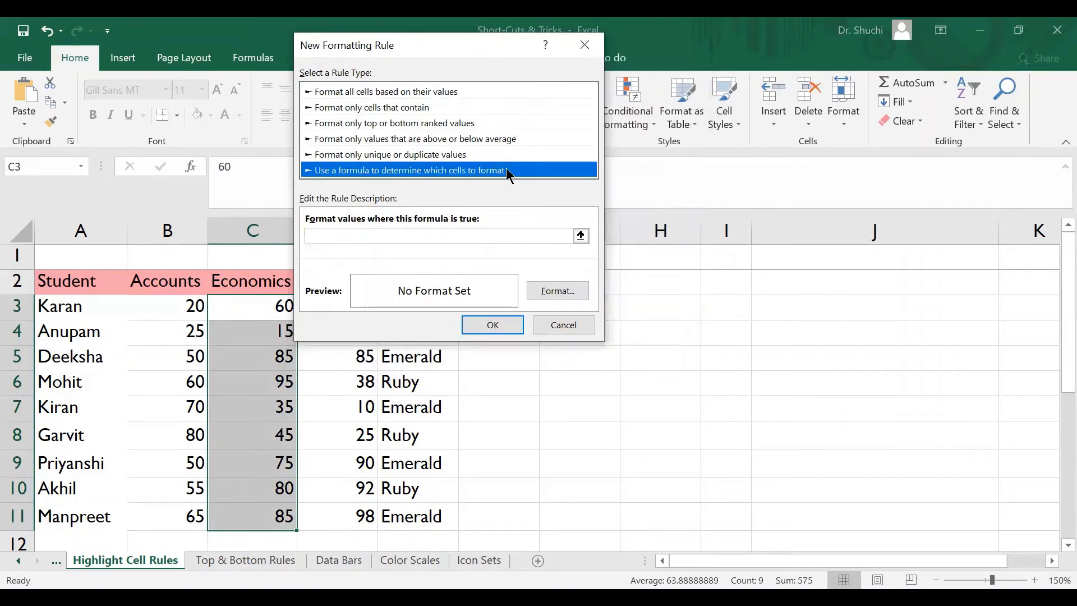
pyautogui.click(459, 234)
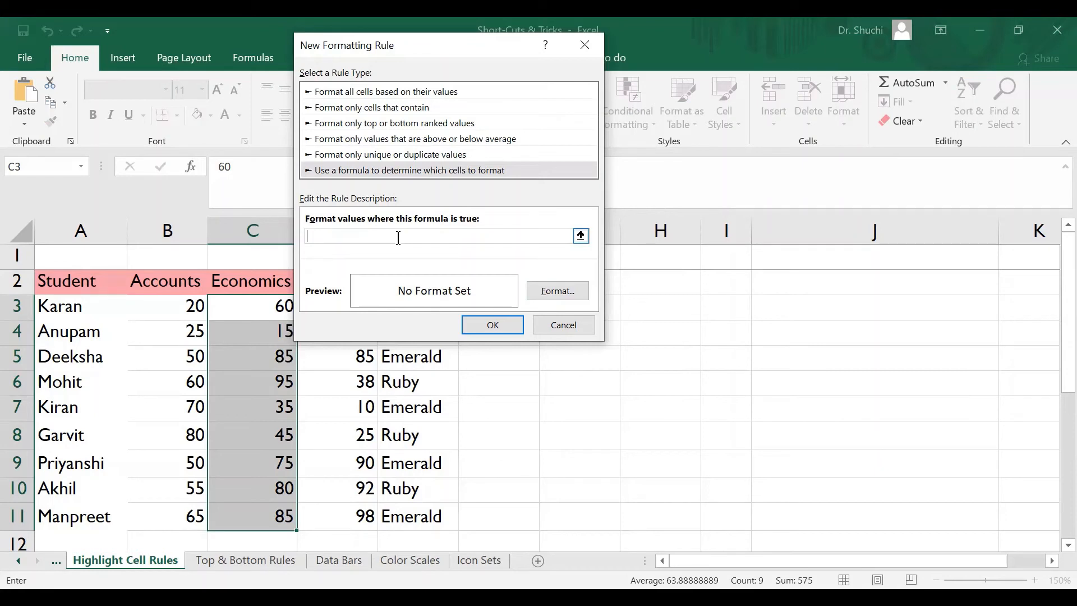
pyautogui.click(245, 309)
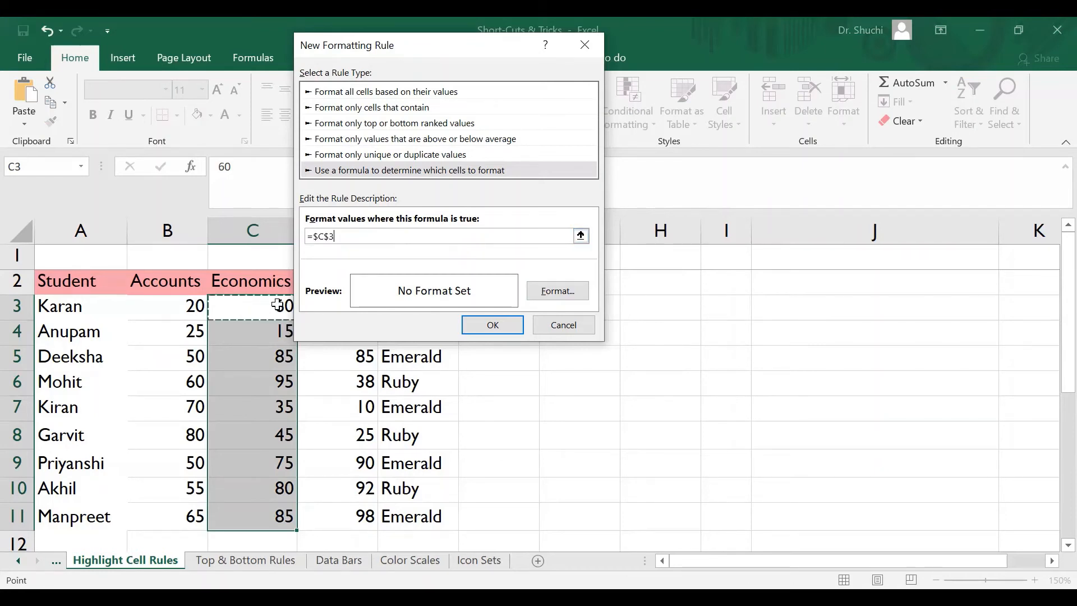
pyautogui.write('>50')
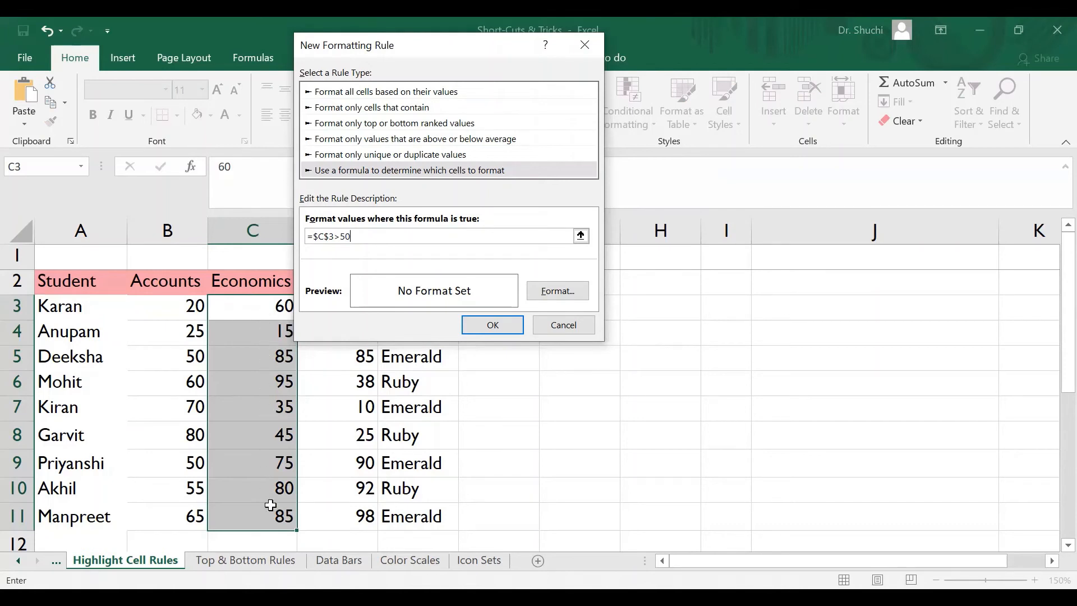
pyautogui.click(330, 237)
pyautogui.press('BackSpace')
# - Give the formula rule a bright blue fill and apply it to the Economics marks
pyautogui.click(569, 292)
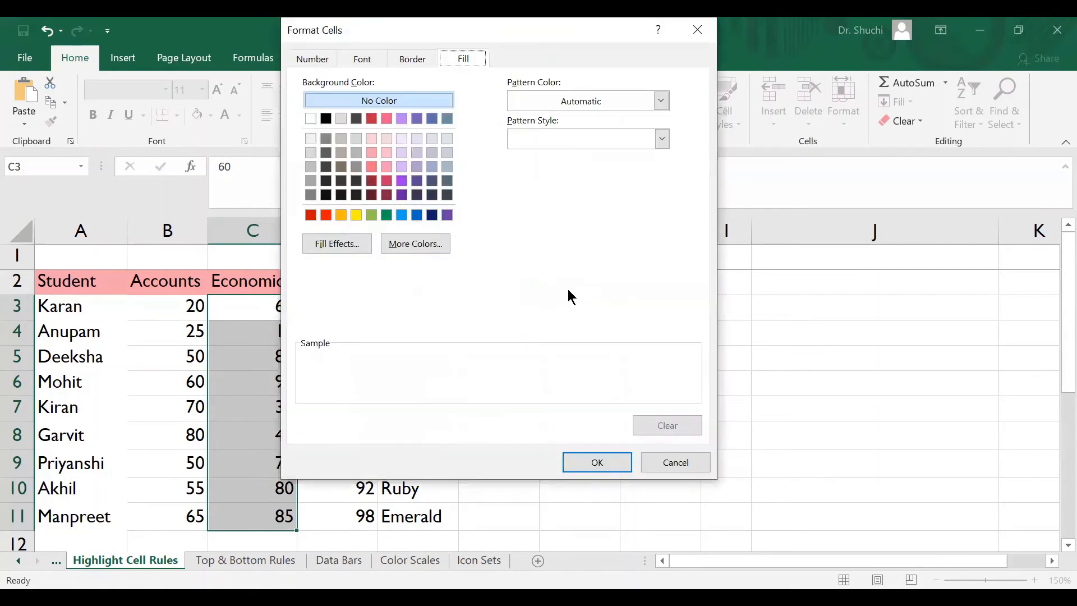
pyautogui.click(403, 214)
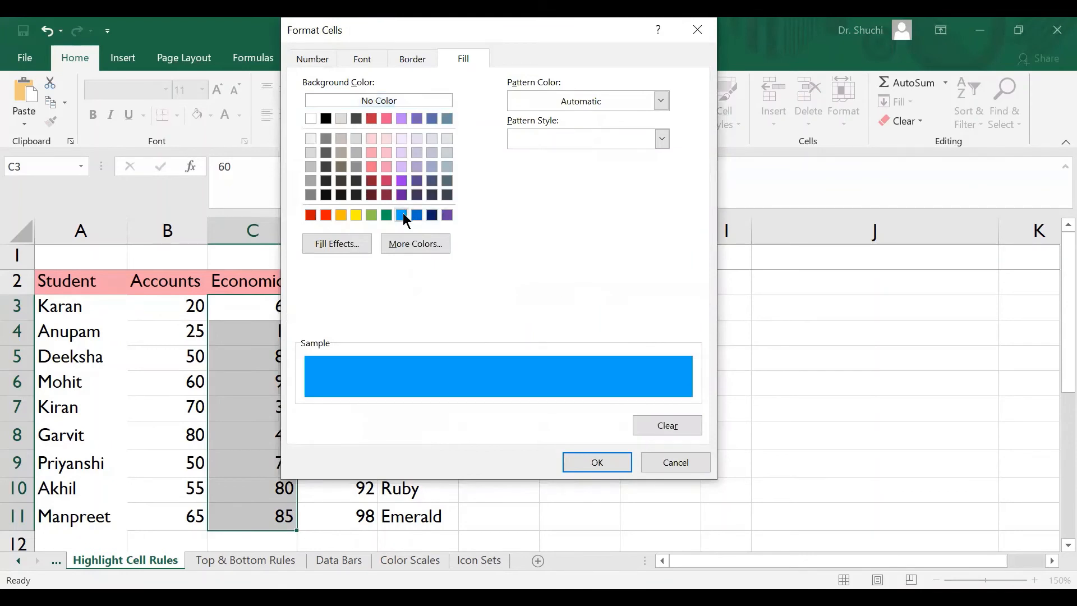
pyautogui.click(588, 463)
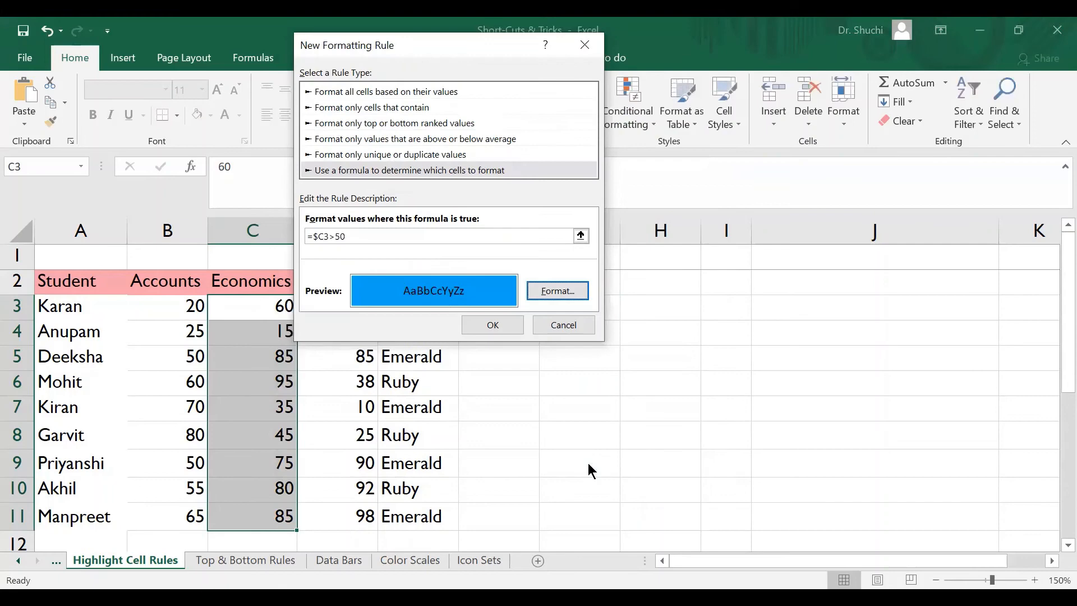
pyautogui.click(502, 322)
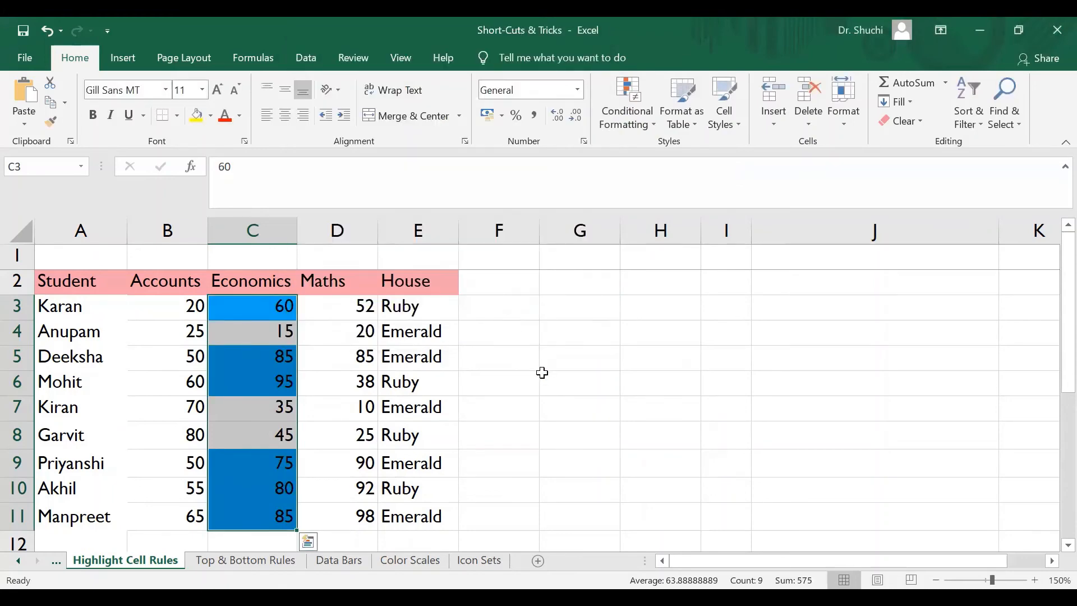
pyautogui.click(542, 373)
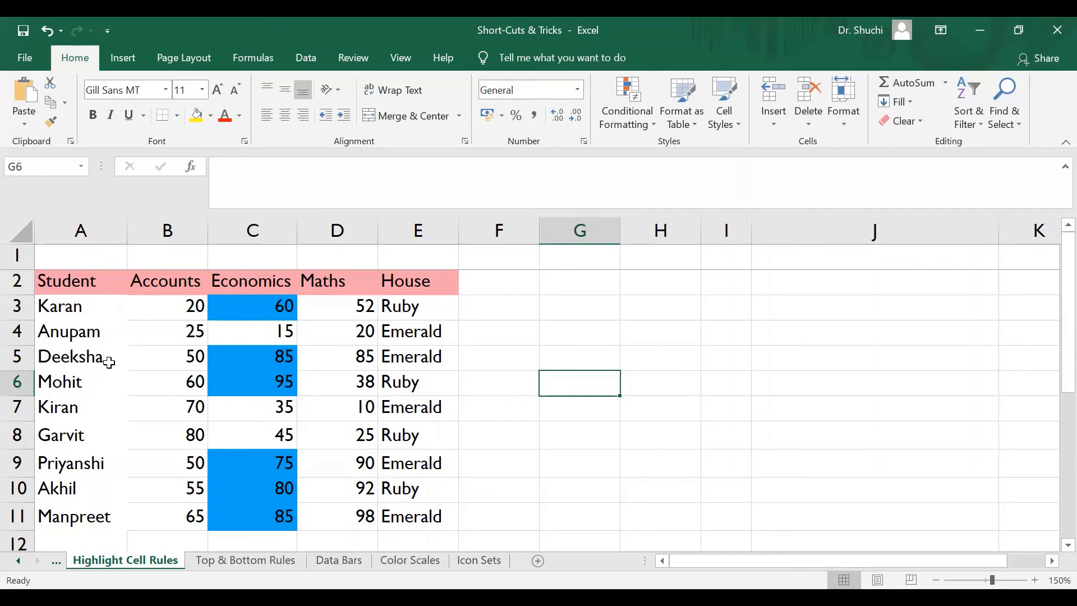
# - Extend the blue formula rule to the full student records by changing the range it applies to in the Rules Manager to A3:E11
pyautogui.moveTo(260, 309); pyautogui.dragTo(277, 507)
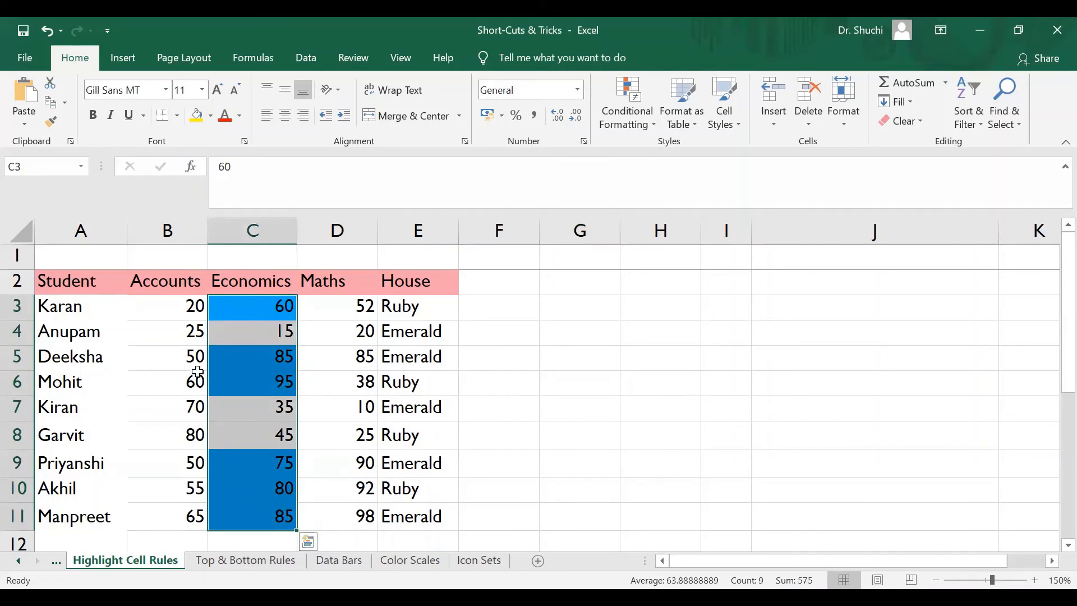
pyautogui.click(168, 326)
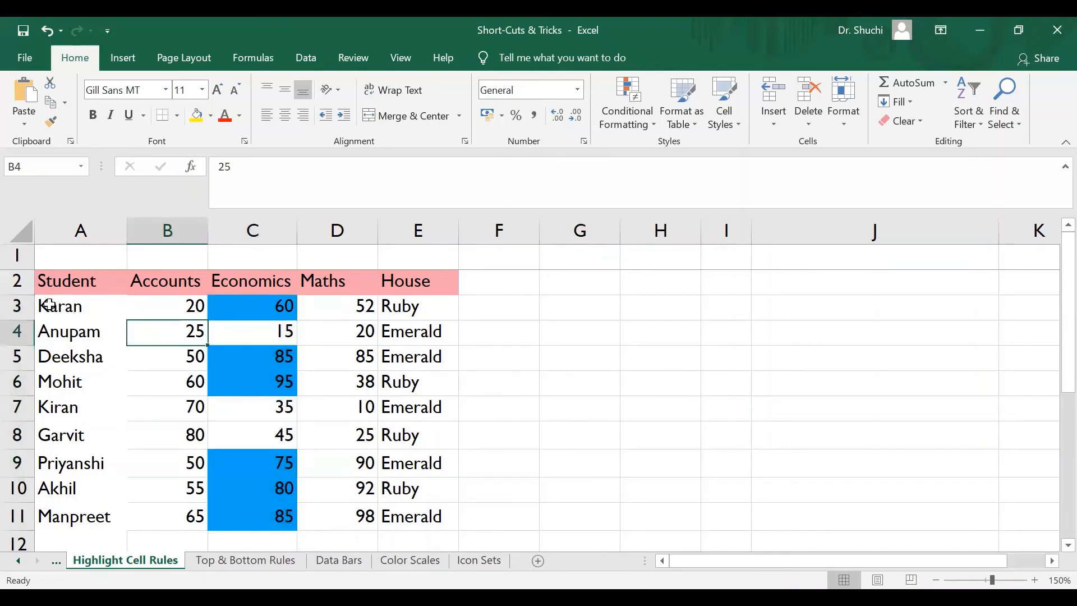
pyautogui.moveTo(50, 307); pyautogui.dragTo(424, 514)
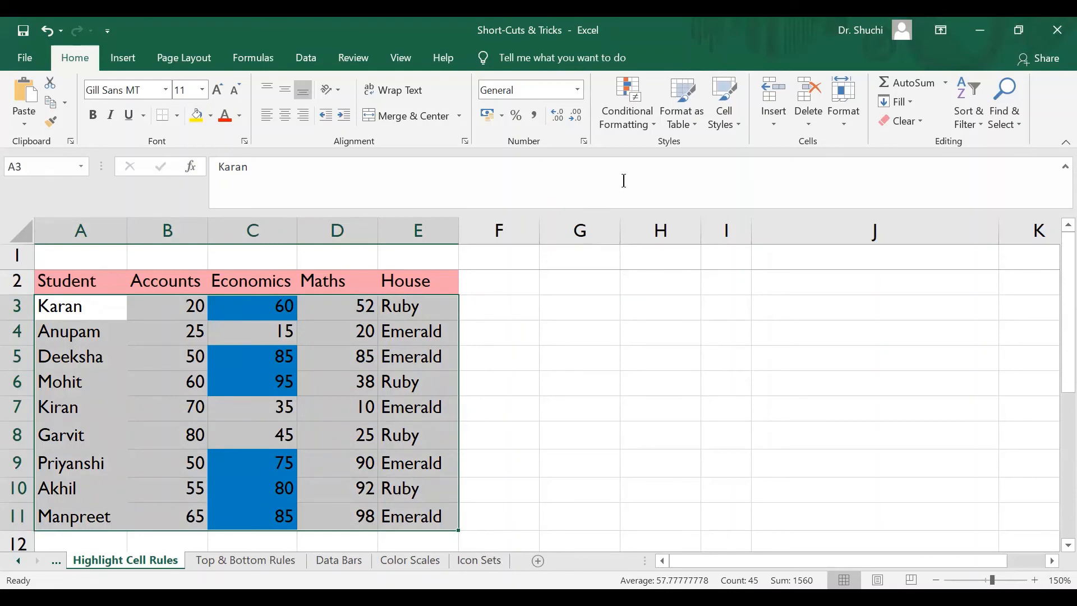
pyautogui.click(655, 130)
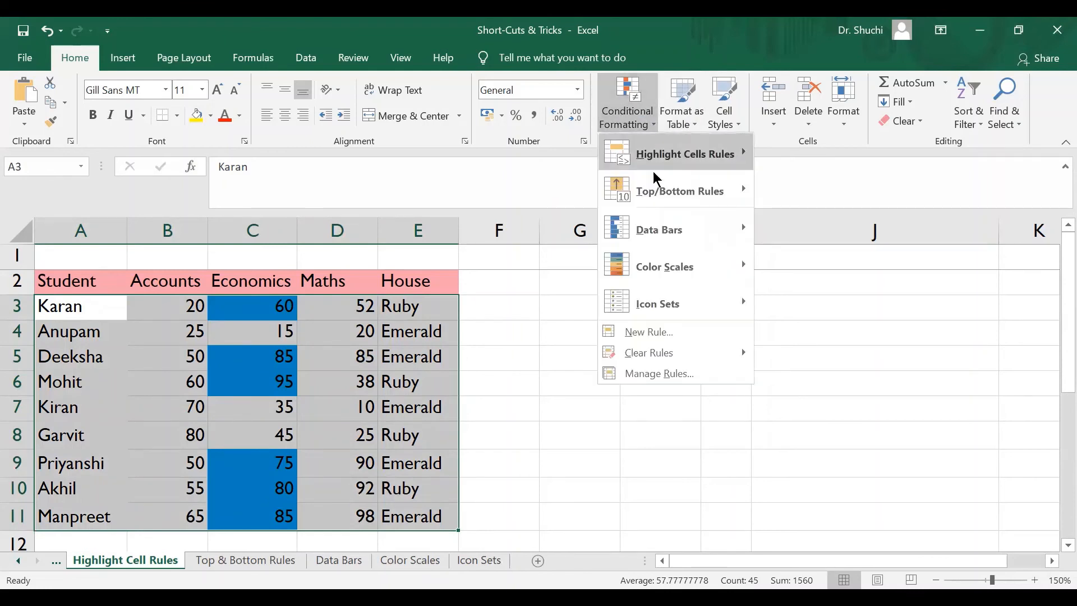
pyautogui.click(698, 375)
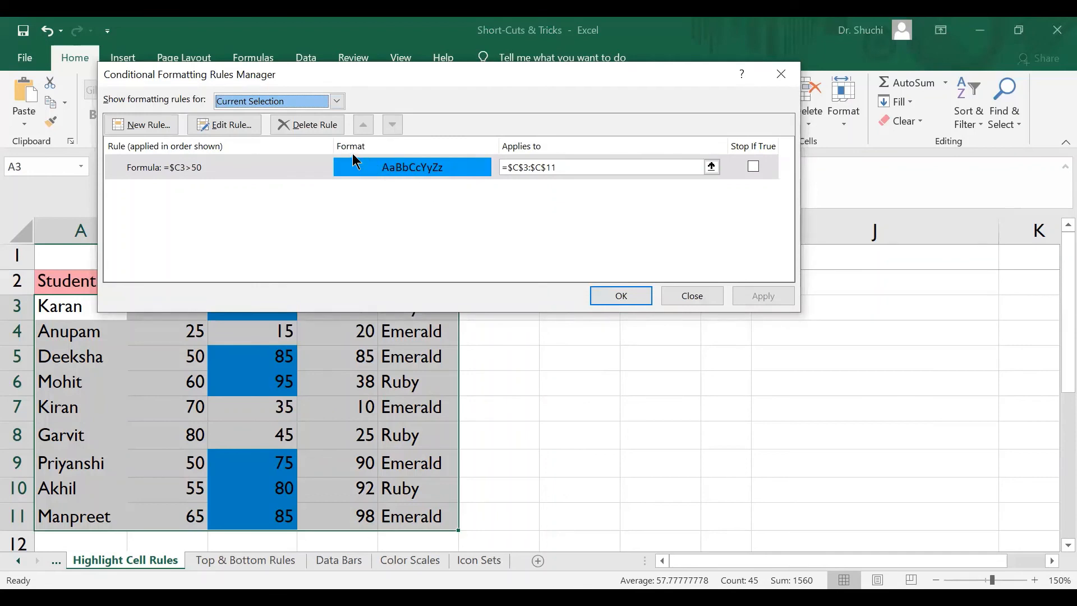
pyautogui.click(562, 167)
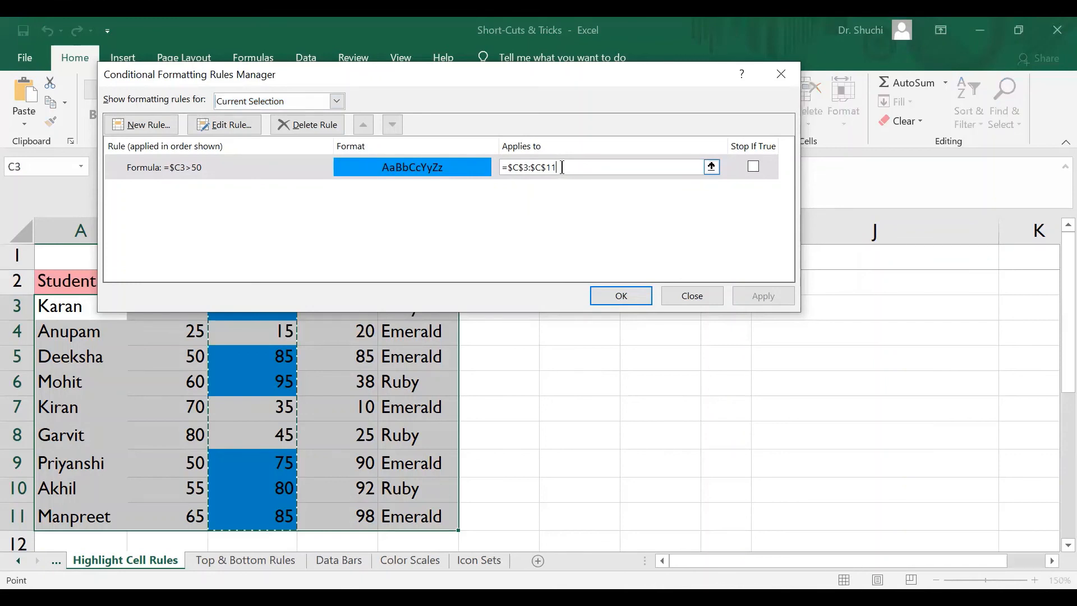
pyautogui.press('BackSpace')
pyautogui.press('BackSpace')
pyautogui.press('BackSpace')
pyautogui.press('BackSpace')
pyautogui.press('BackSpace')
pyautogui.press('BackSpace')
pyautogui.press('BackSpace')
pyautogui.press('BackSpace')
pyautogui.press('BackSpace')
pyautogui.press('BackSpace')
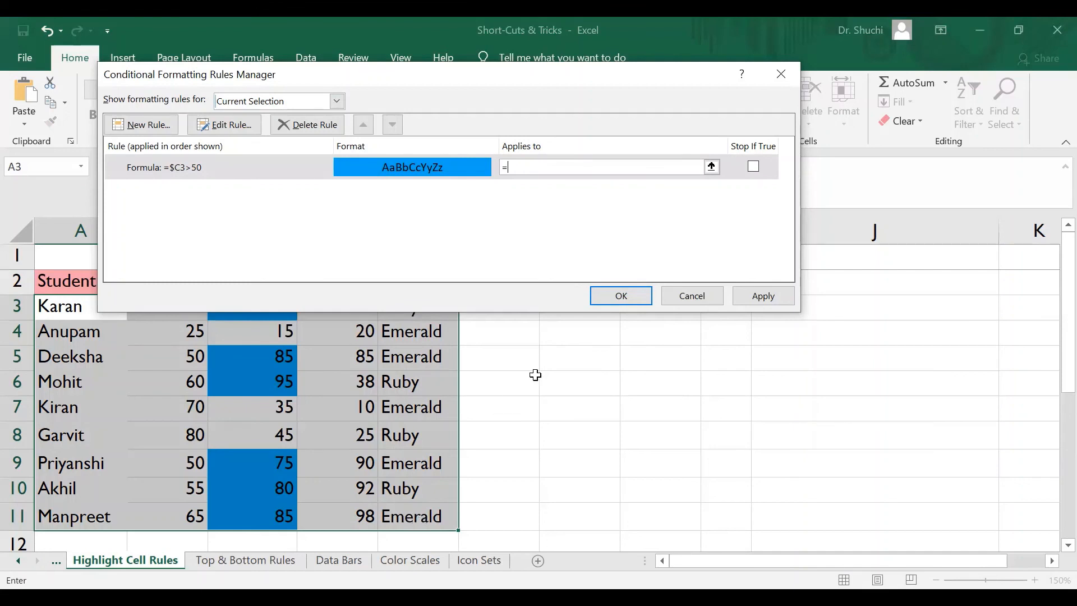
pyautogui.write('A3:E11')
pyautogui.click(622, 301)
pyautogui.click(580, 413)
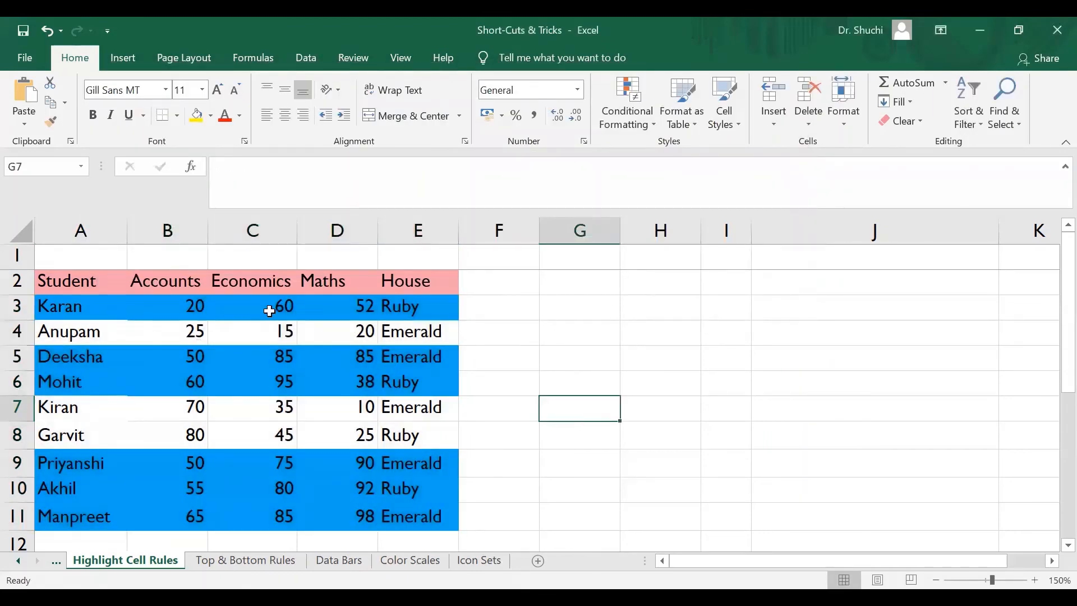
pyautogui.moveTo(272, 306); pyautogui.dragTo(284, 519)
pyautogui.click(281, 381)
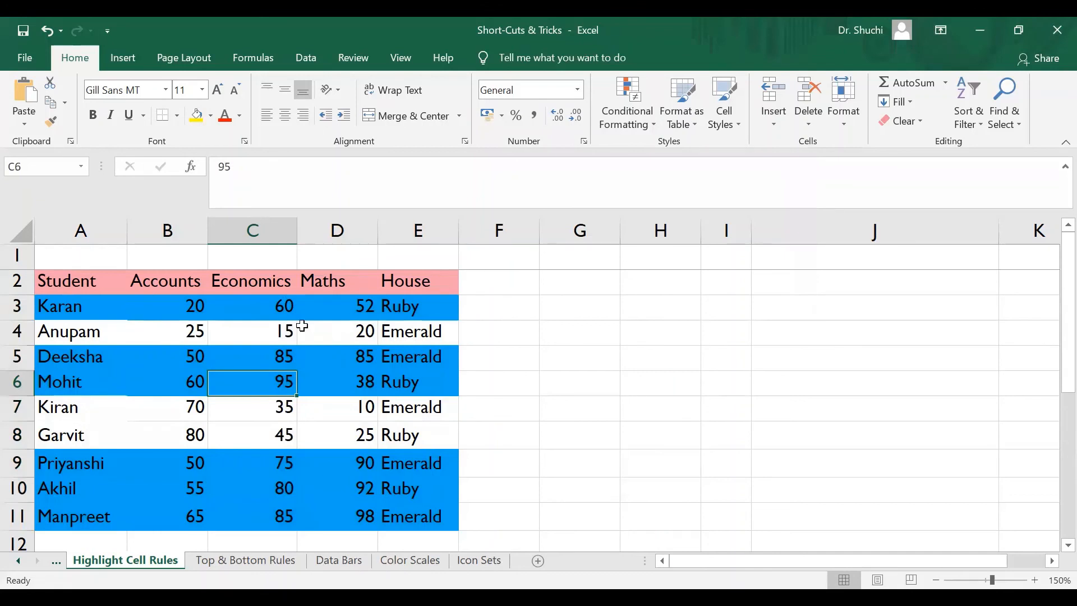
pyautogui.click(562, 454)
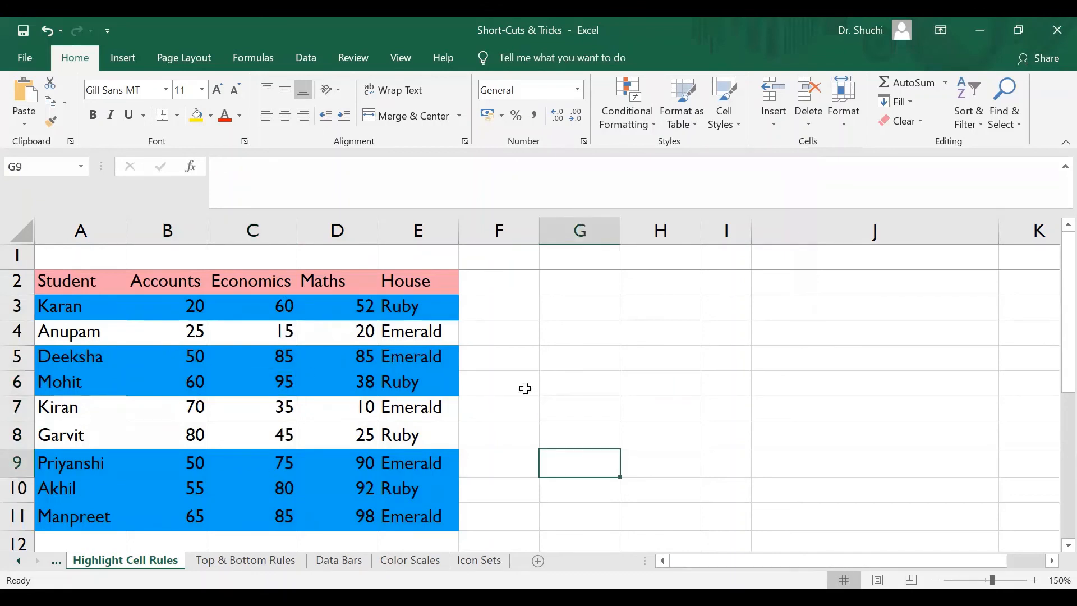